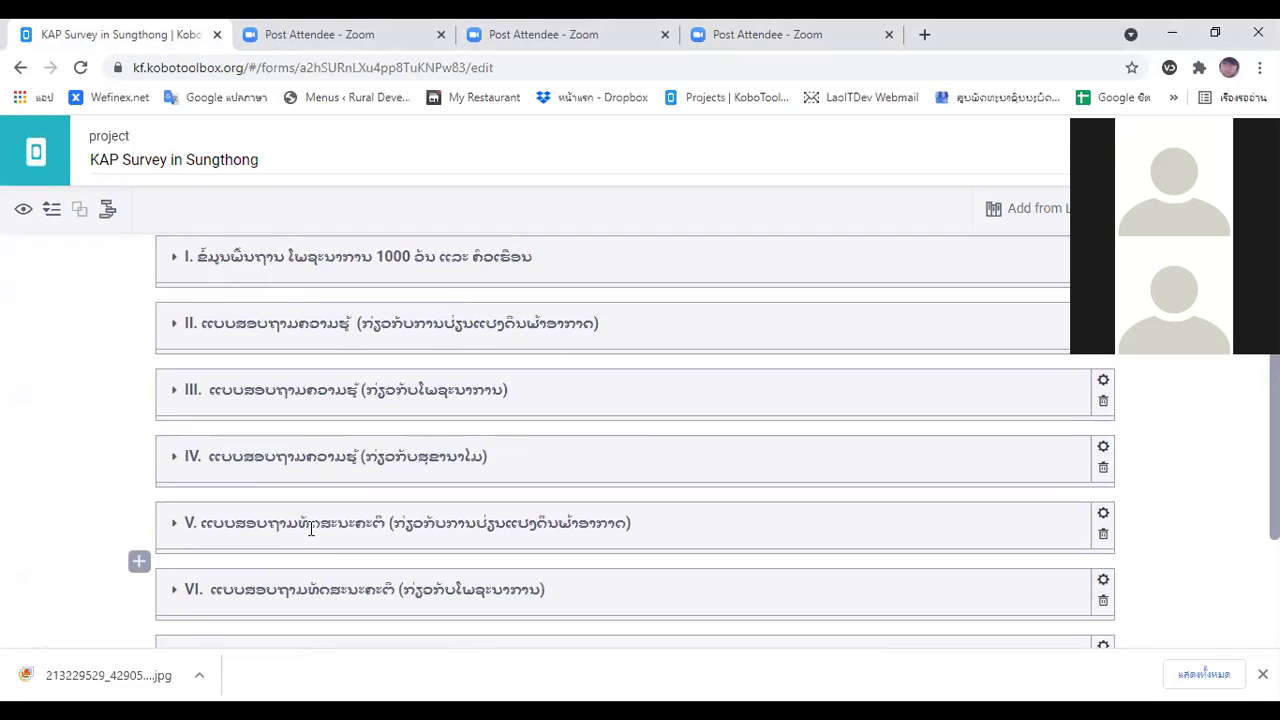
Expand section III of the questionnaire and its first matrix question to examine the statements from 59 onward
scroll(311, 529, down, 2)
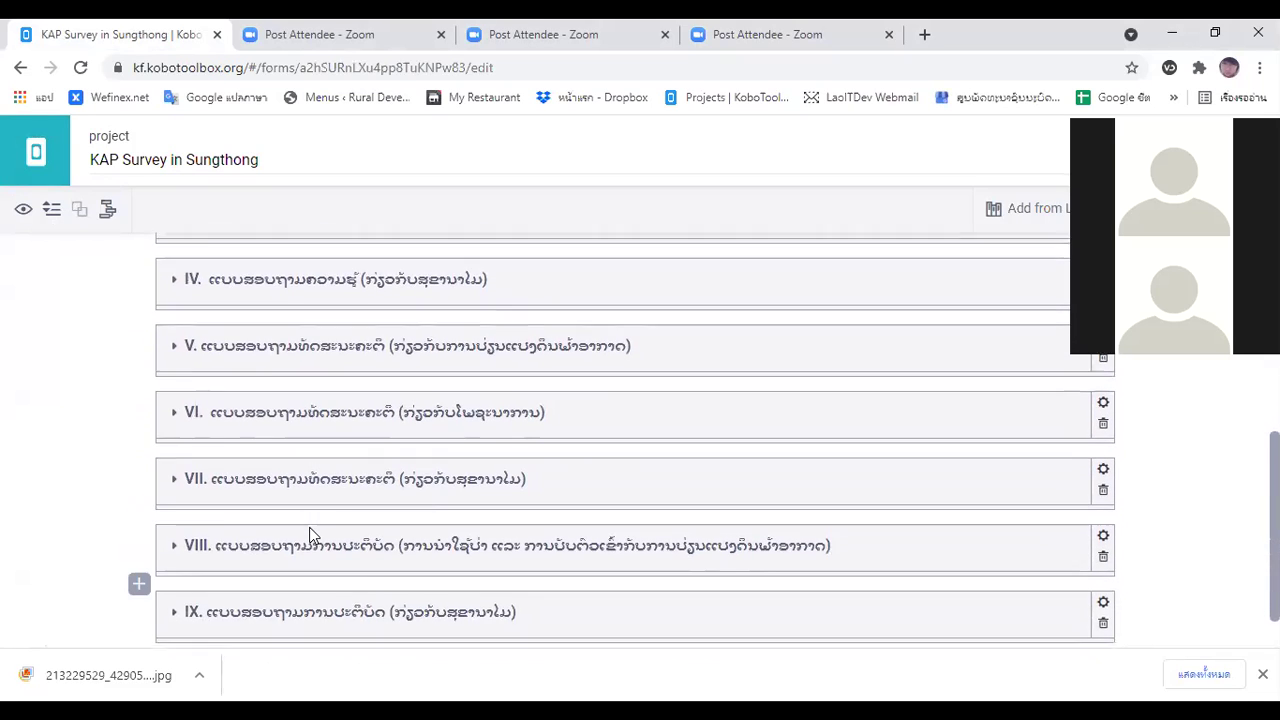
scroll(310, 530, down, 1)
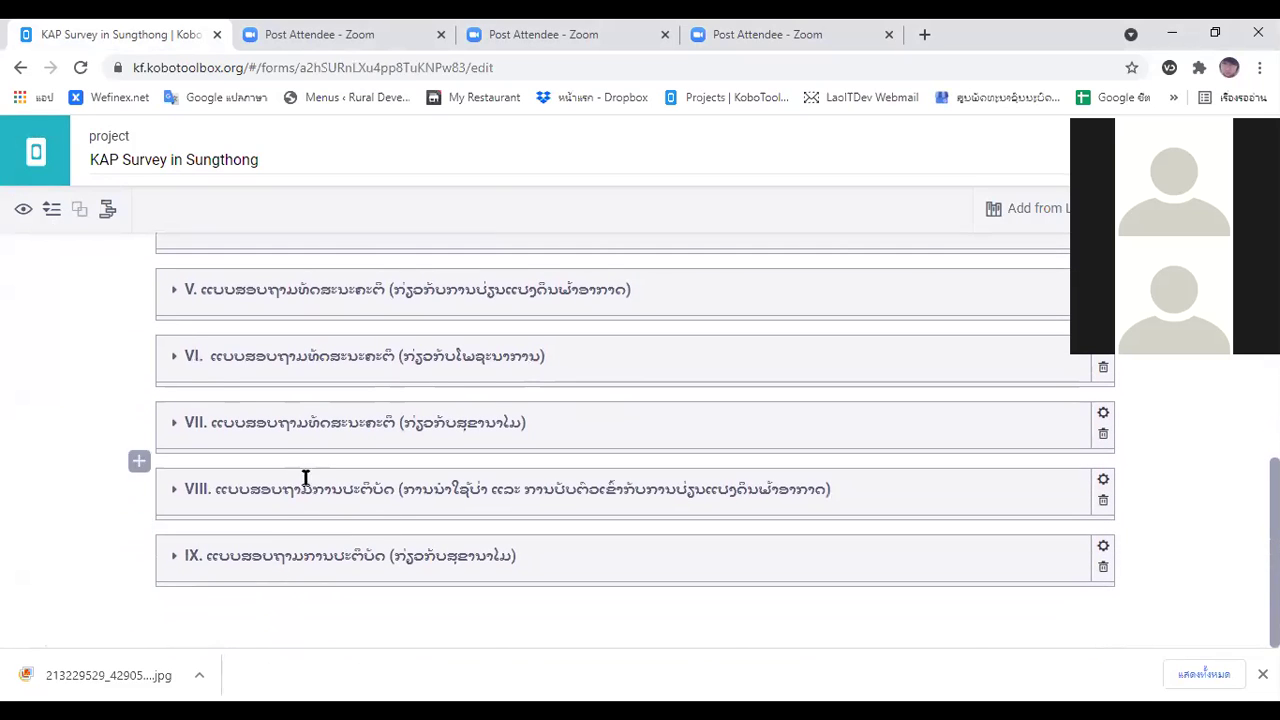
scroll(285, 443, up, 3)
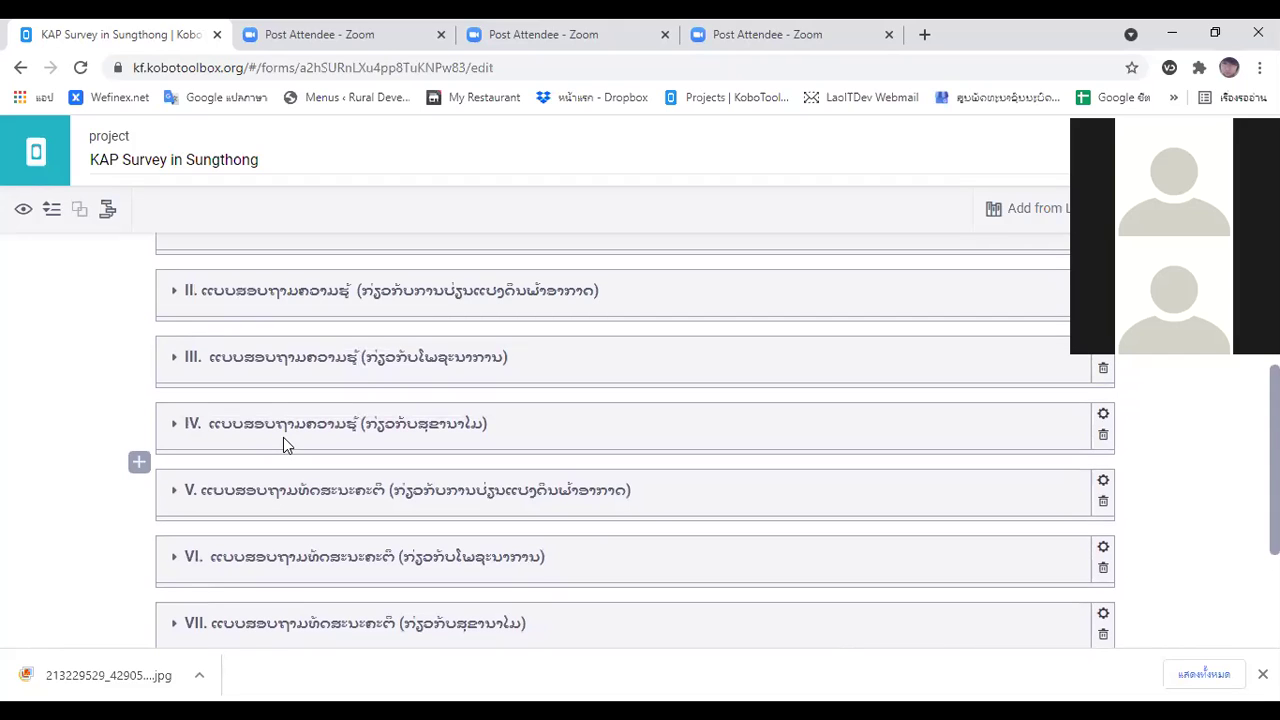
scroll(180, 333, up, 1)
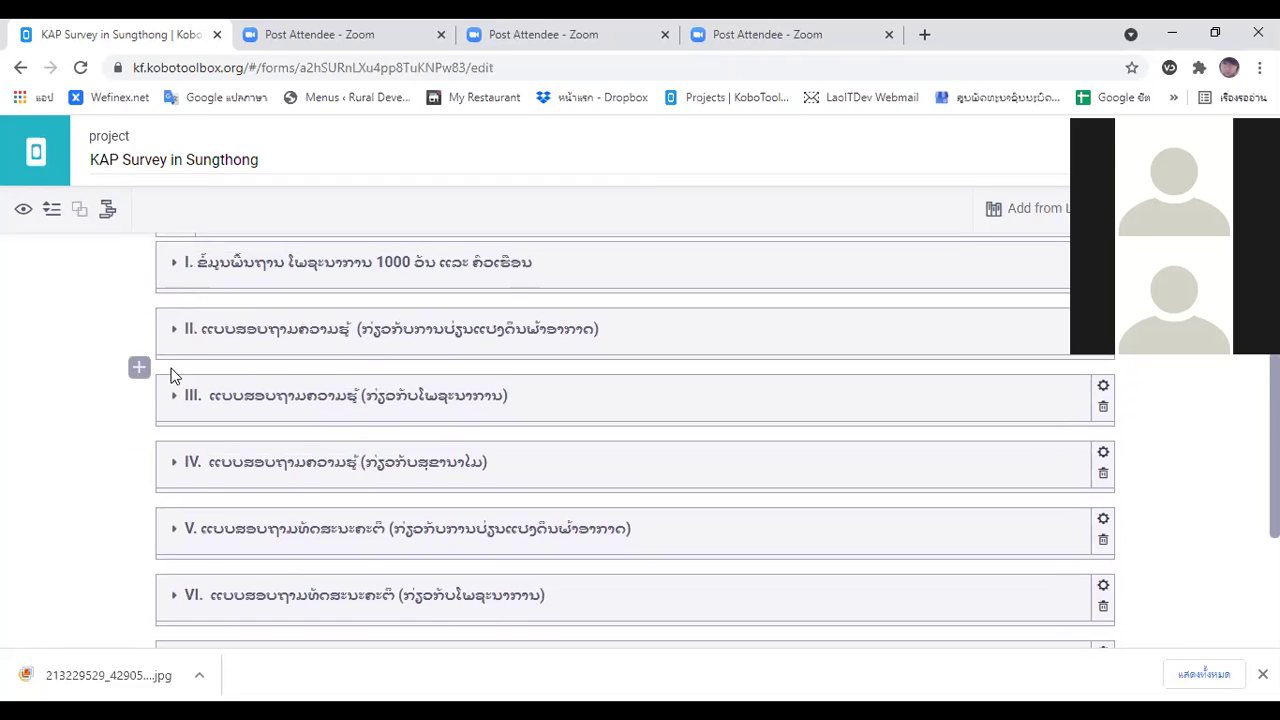
scroll(170, 375, down, 1)
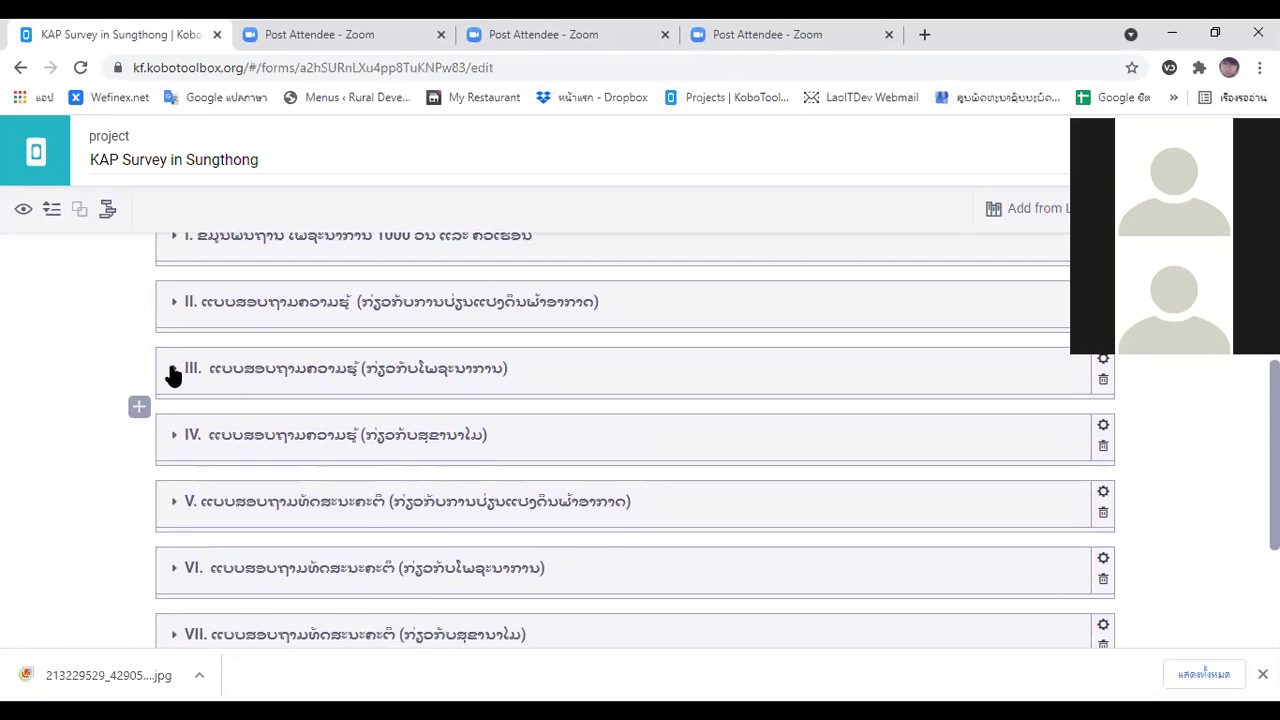
click(173, 370)
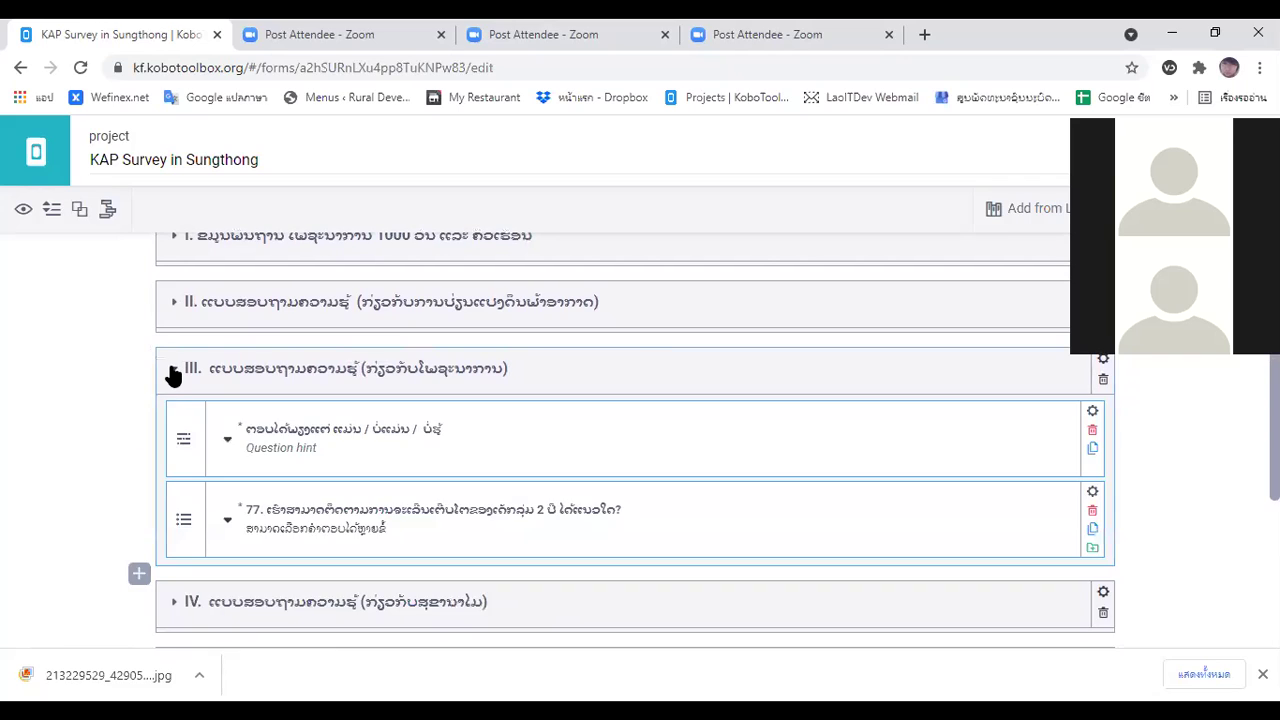
click(228, 446)
scroll(410, 512, down, 2)
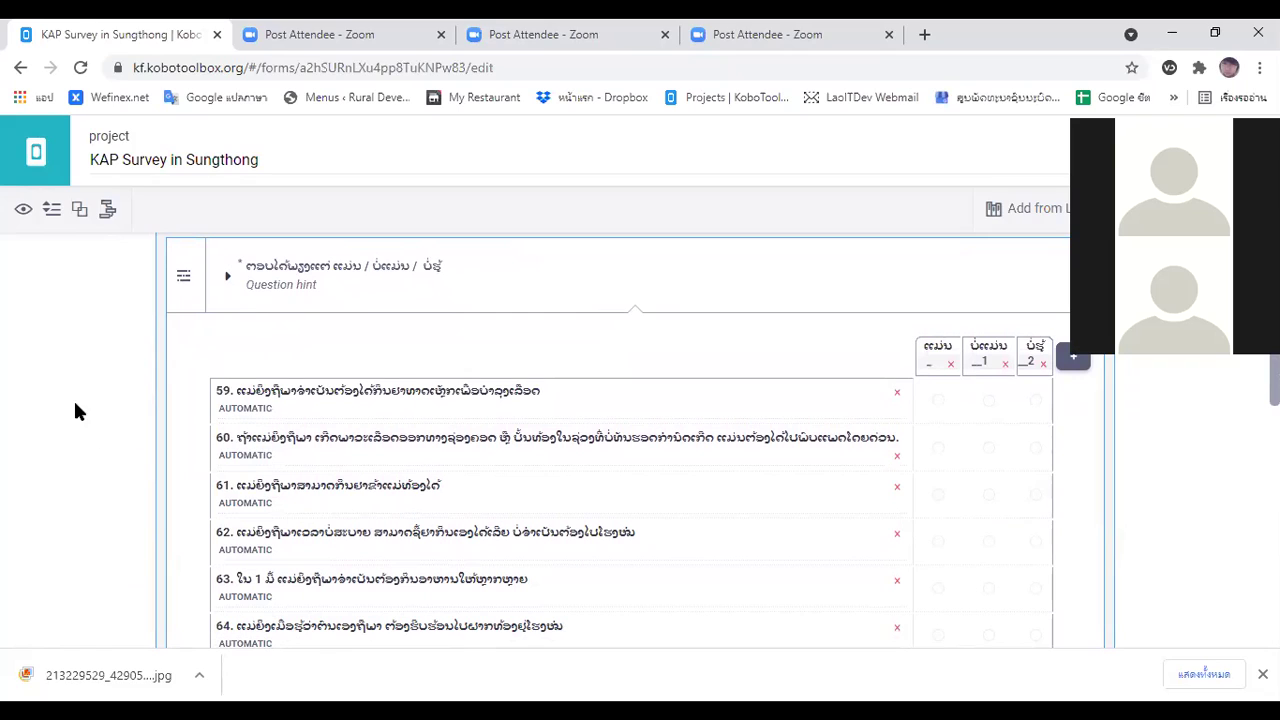
Open the form preview and look through the survey from the interviewer question to question 8 on pregnant women
click(22, 212)
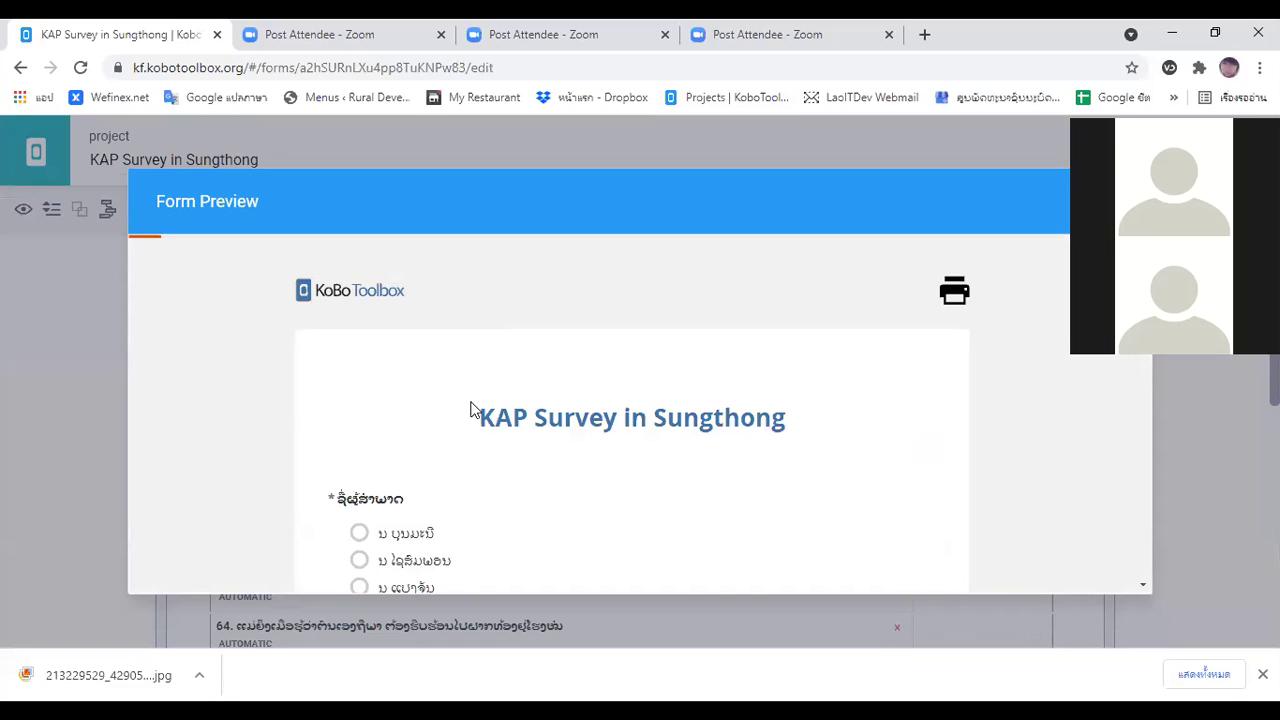
scroll(471, 408, down, 1)
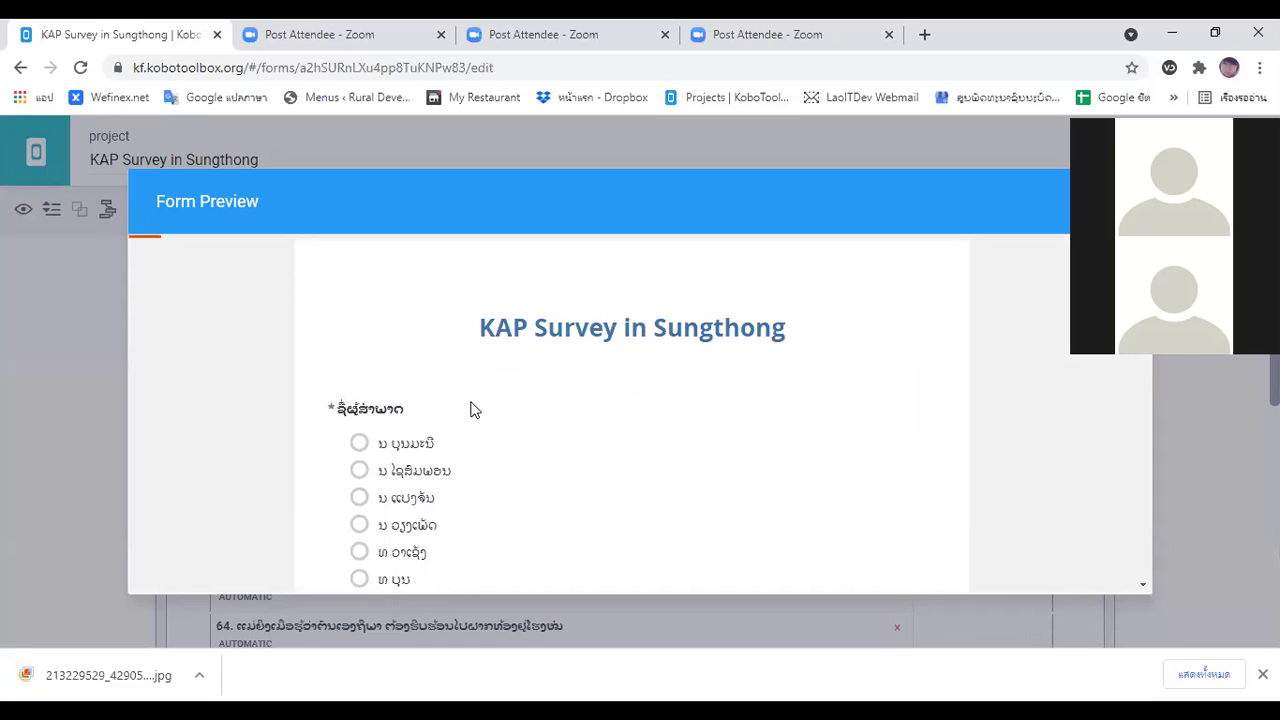
scroll(474, 409, down, 4)
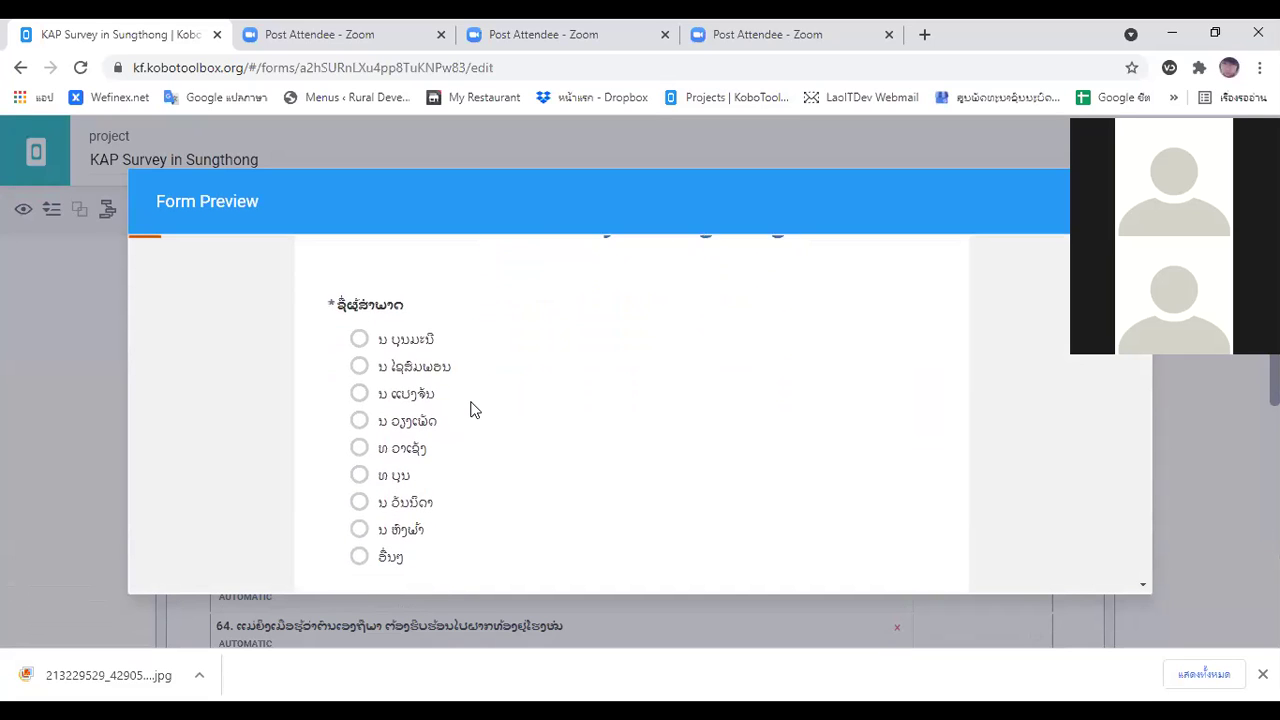
scroll(472, 403, down, 3)
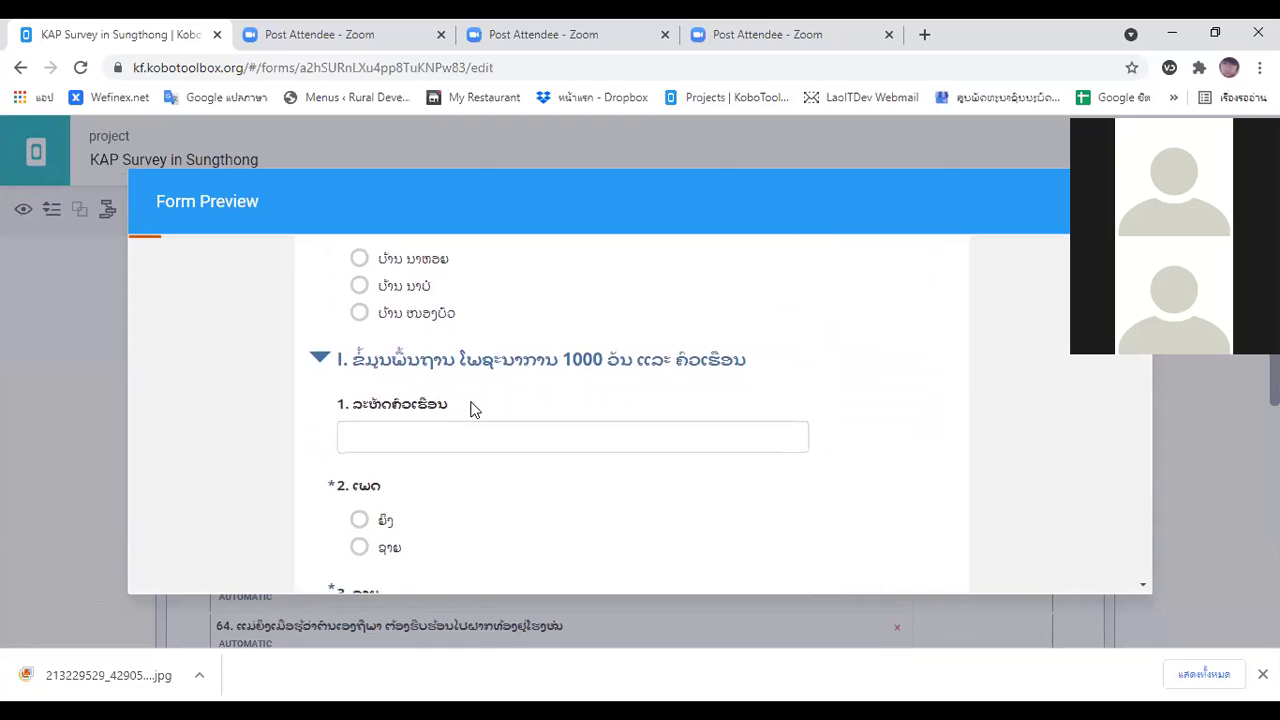
scroll(472, 408, down, 1)
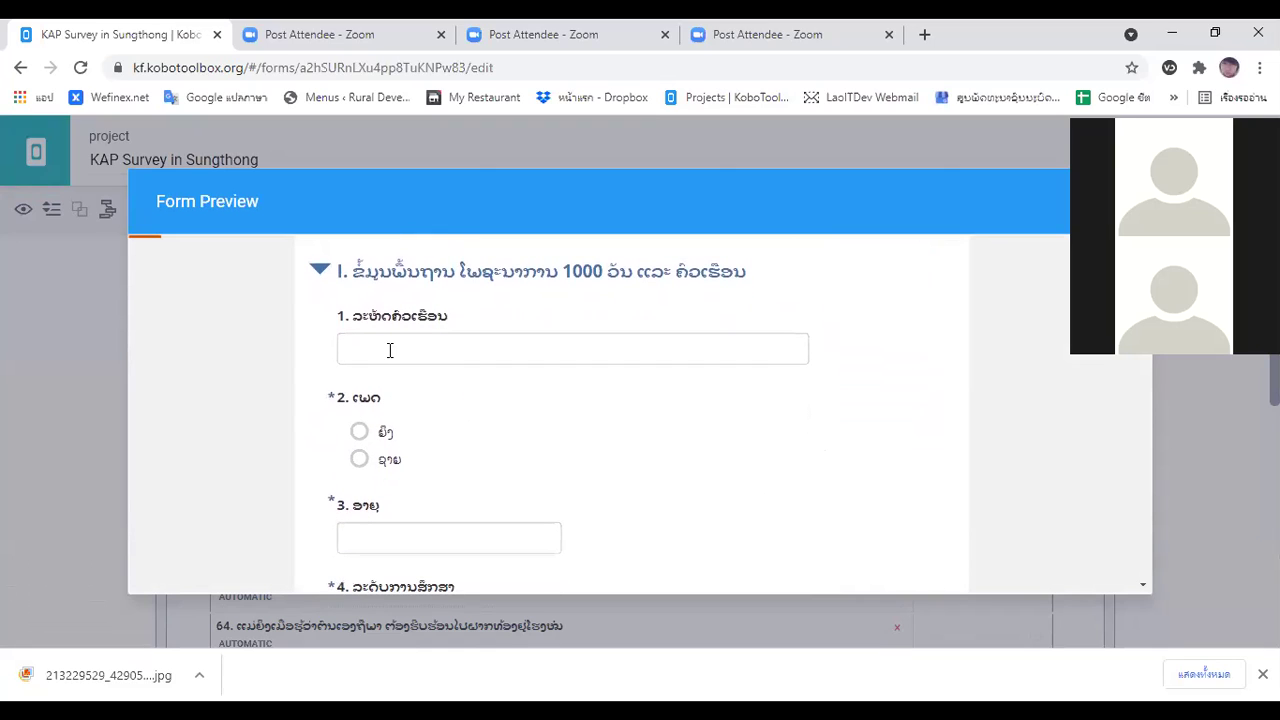
scroll(390, 350, down, 4)
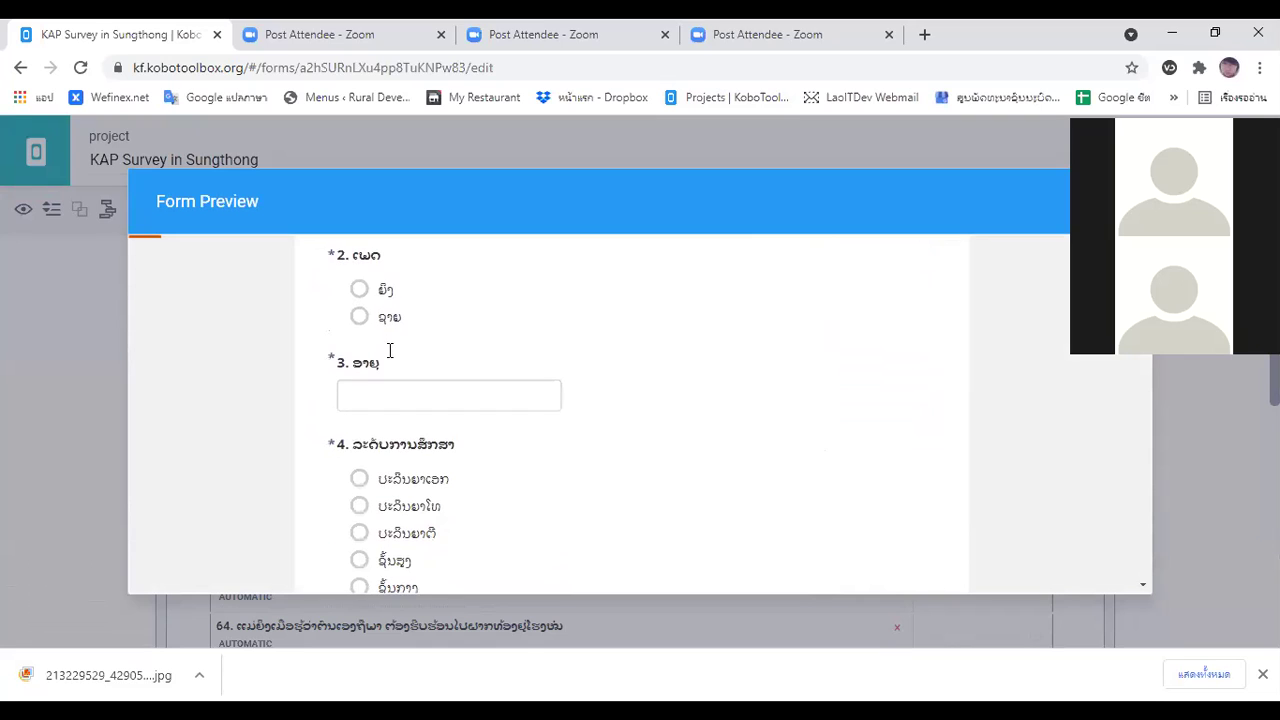
scroll(390, 360, down, 6)
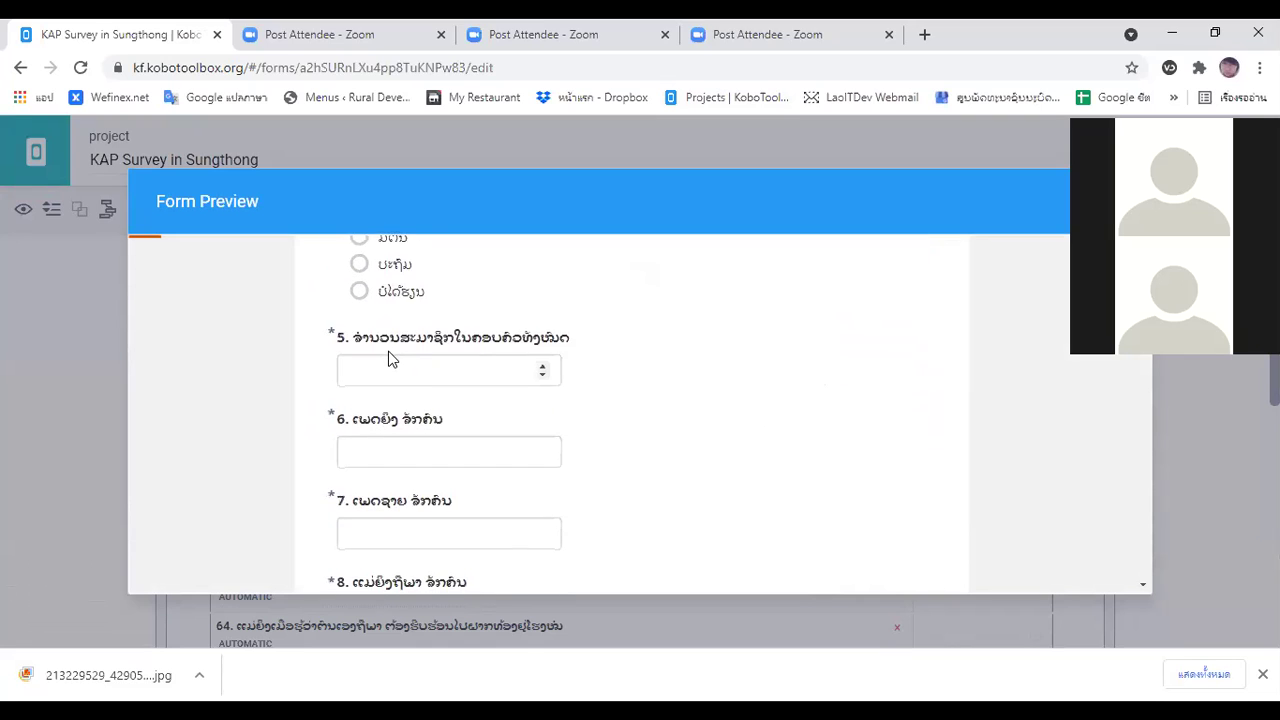
scroll(371, 470, down, 1)
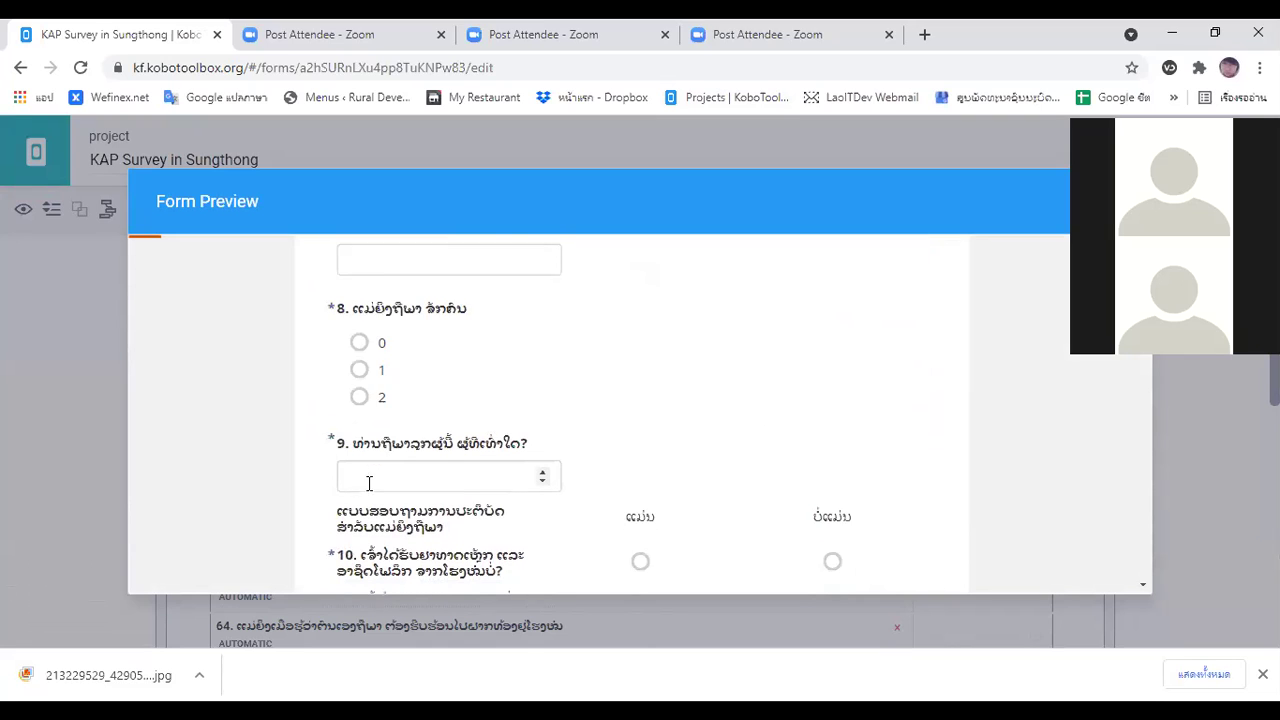
scroll(366, 375, down, 1)
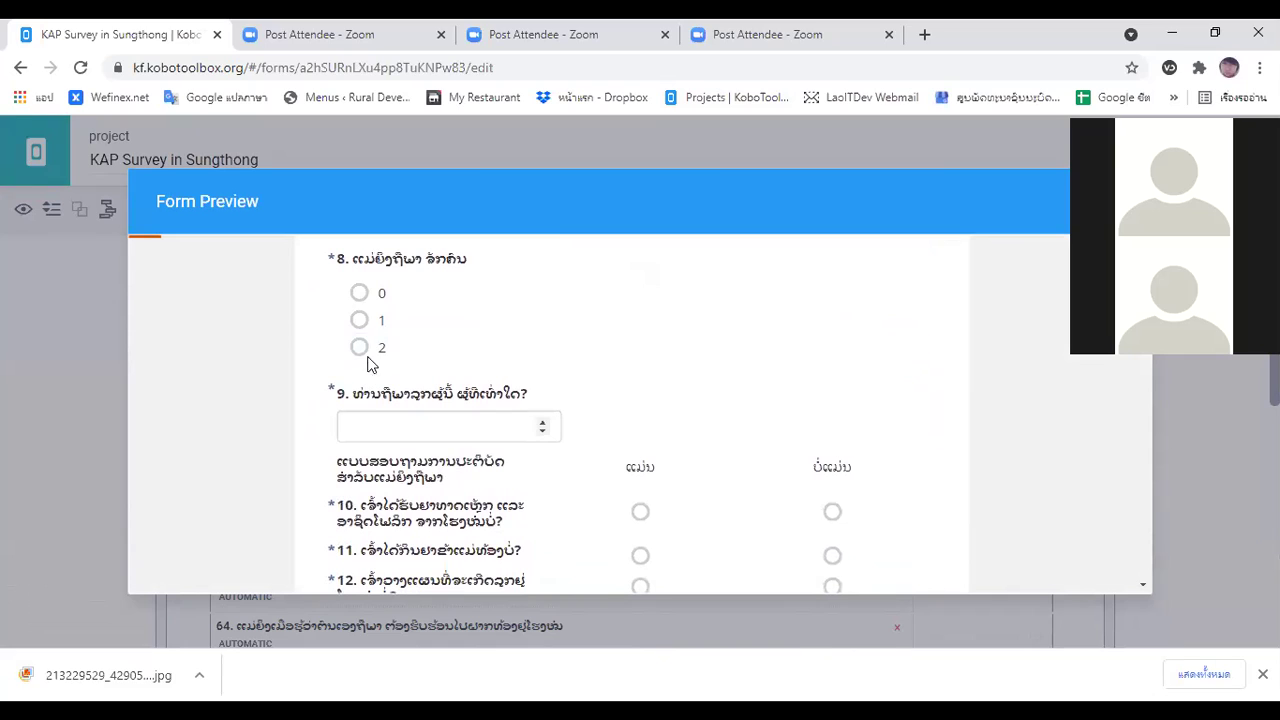
Test the skip logic of question 8 in the preview by answering 0 and then 1
click(359, 293)
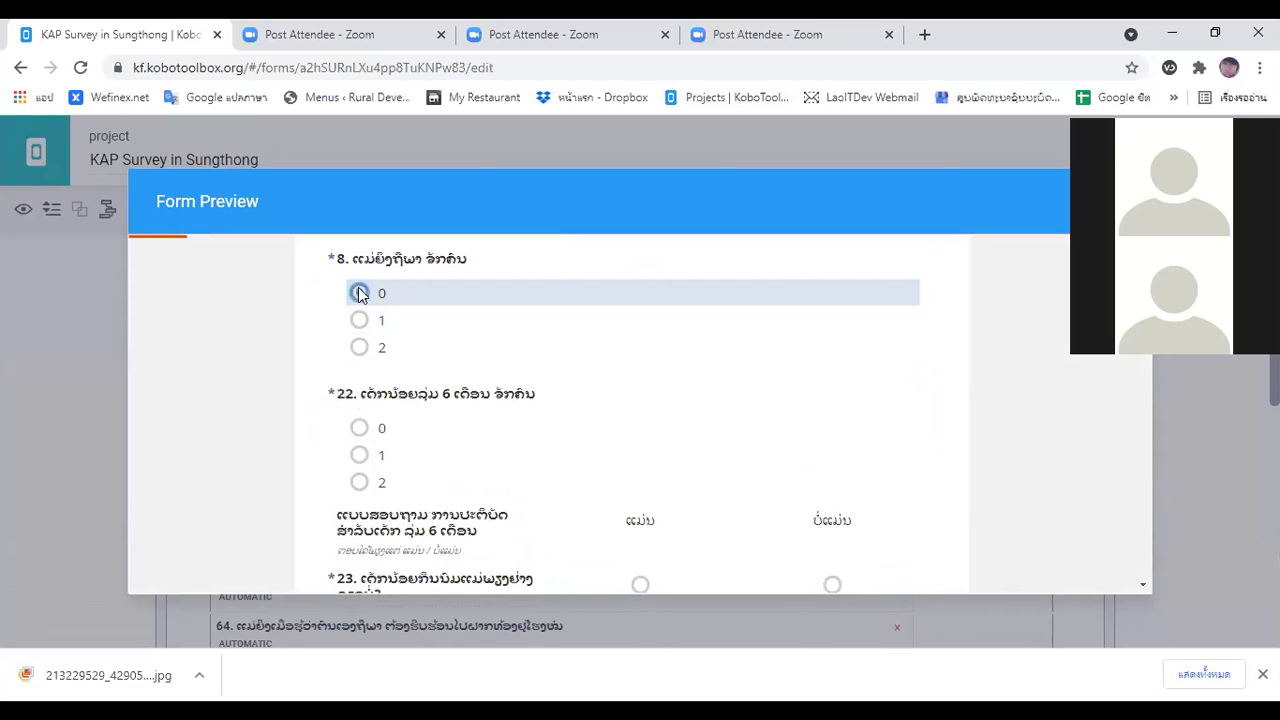
click(359, 293)
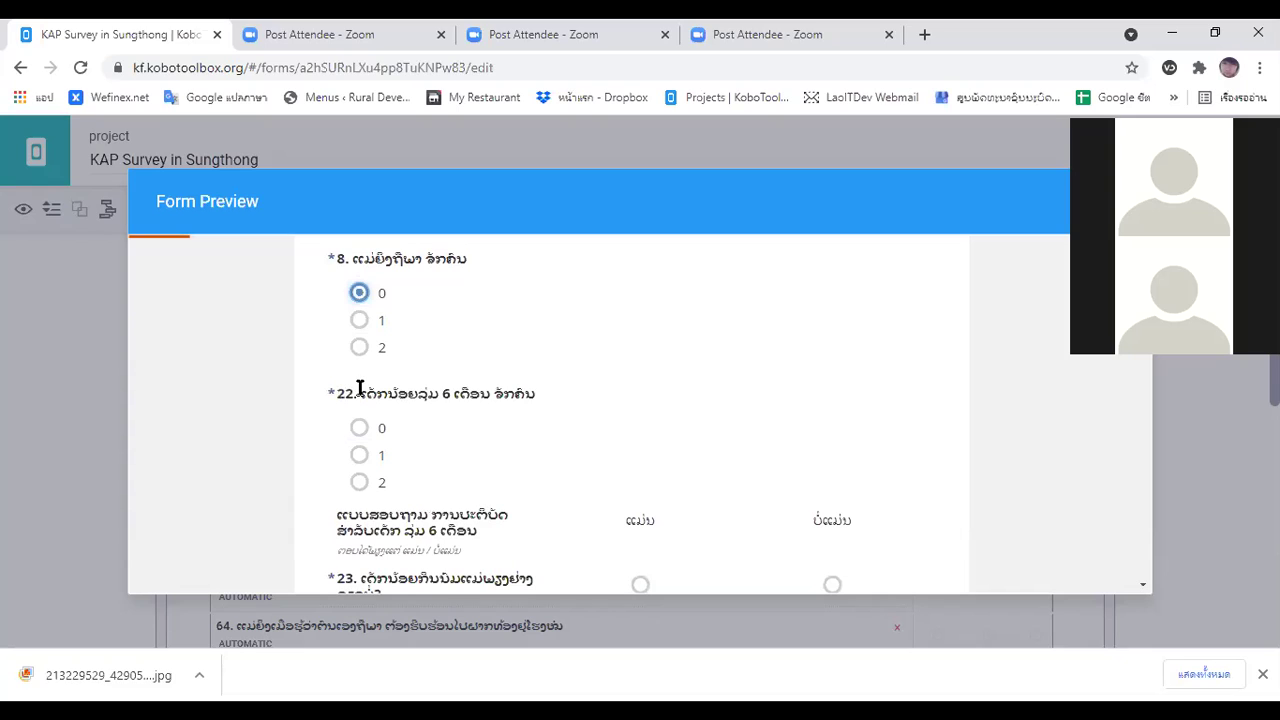
click(359, 320)
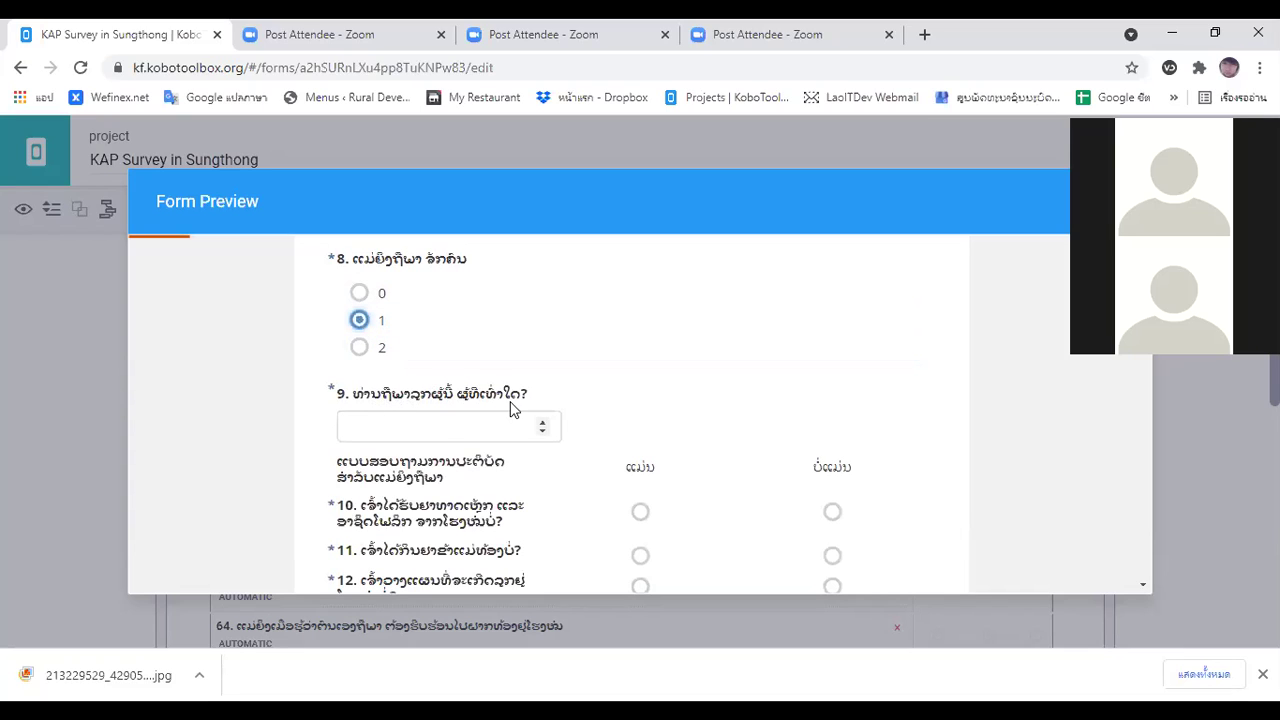
Review the follow-up questions from 9 to 15 for pregnant women and close the form preview
scroll(441, 440, down, 2)
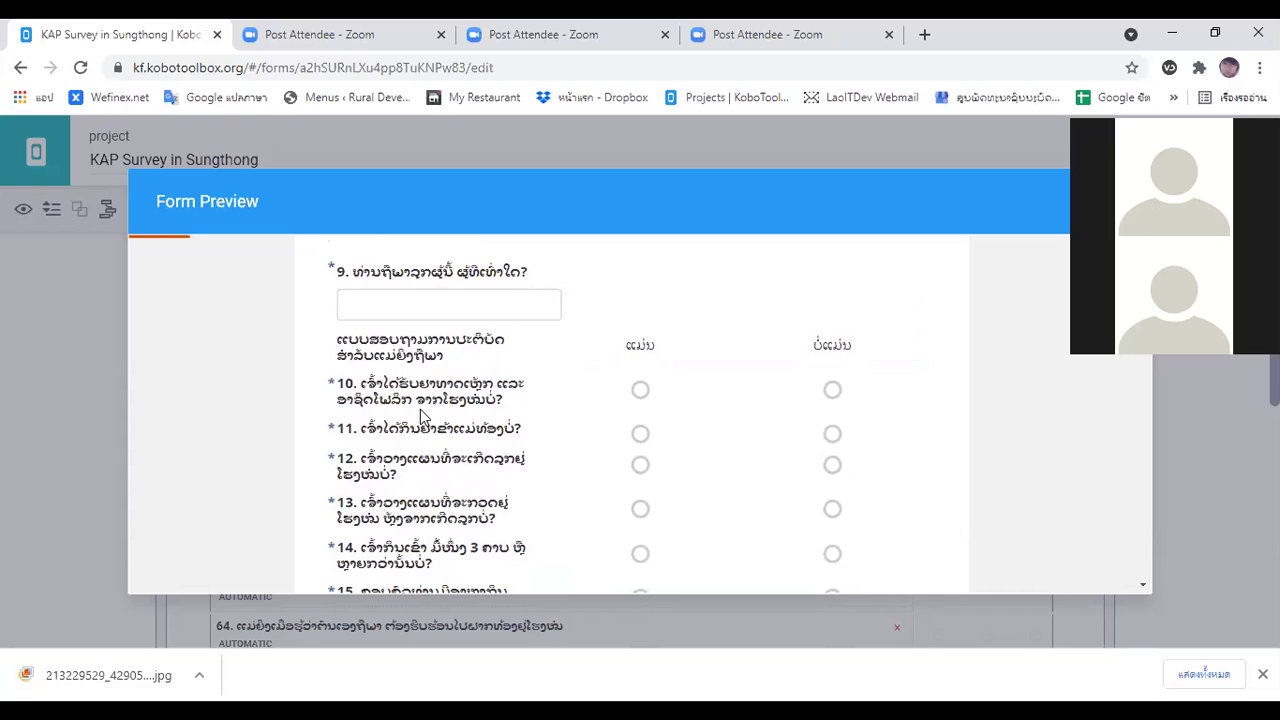
scroll(420, 410, down, 1)
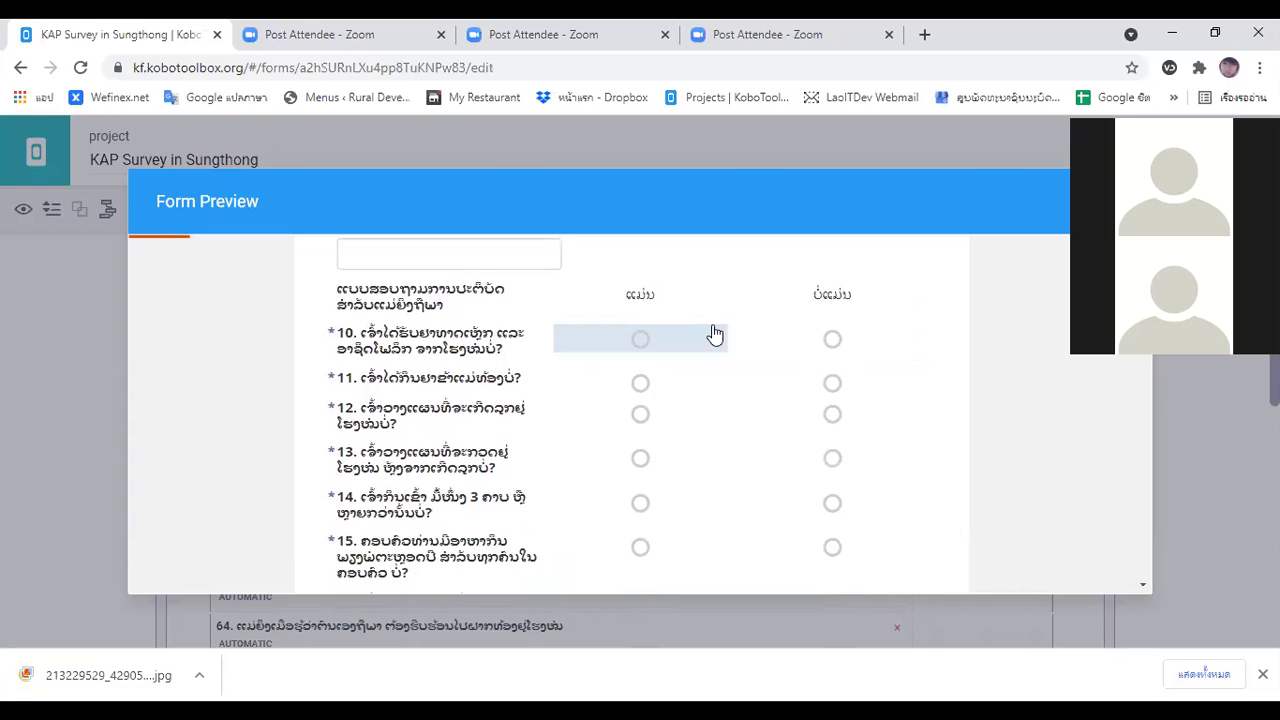
scroll(497, 366, up, 5)
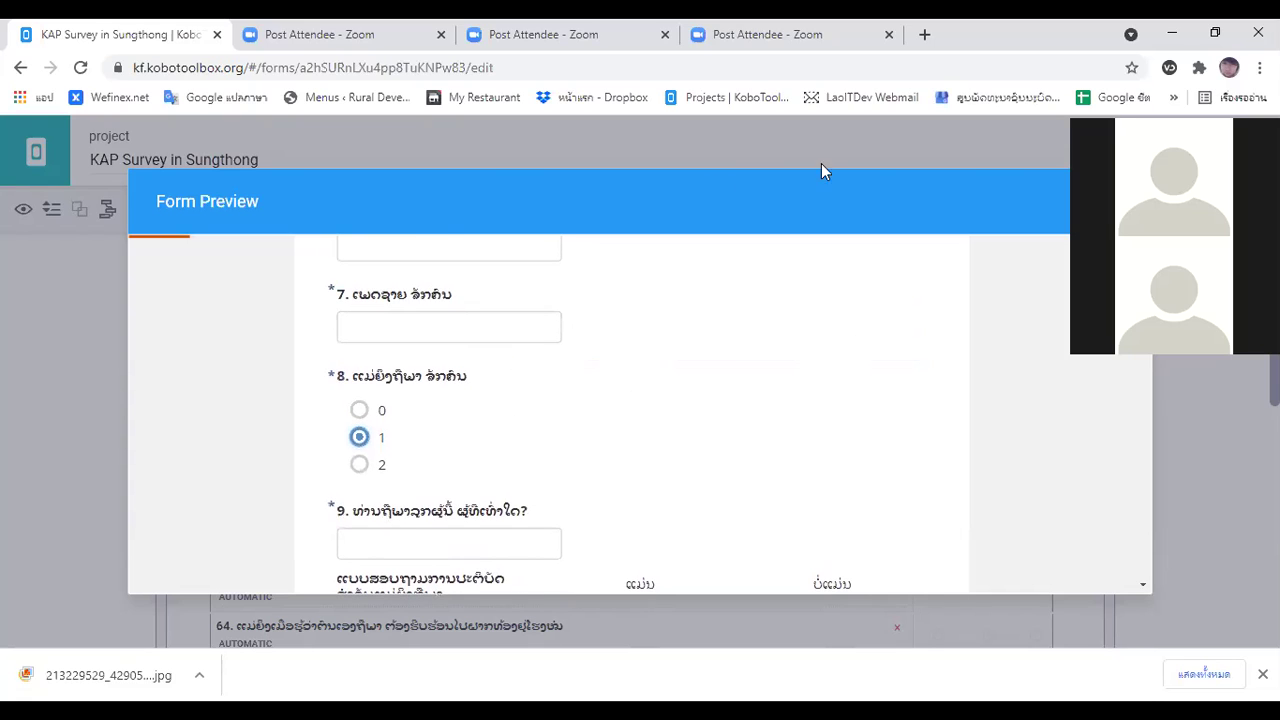
key(Escape)
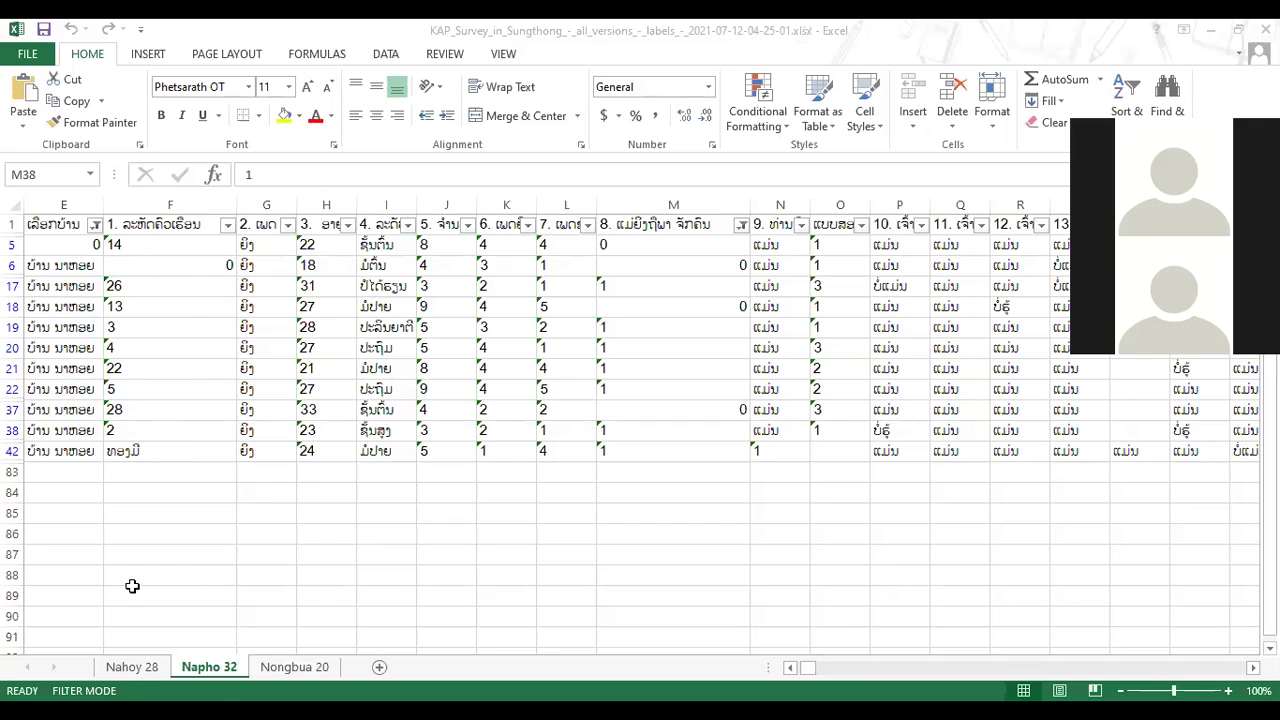
In the Excel survey workbook, set the village filter on the Napho 32 sheet to include all villages and view the filtered records
click(94, 224)
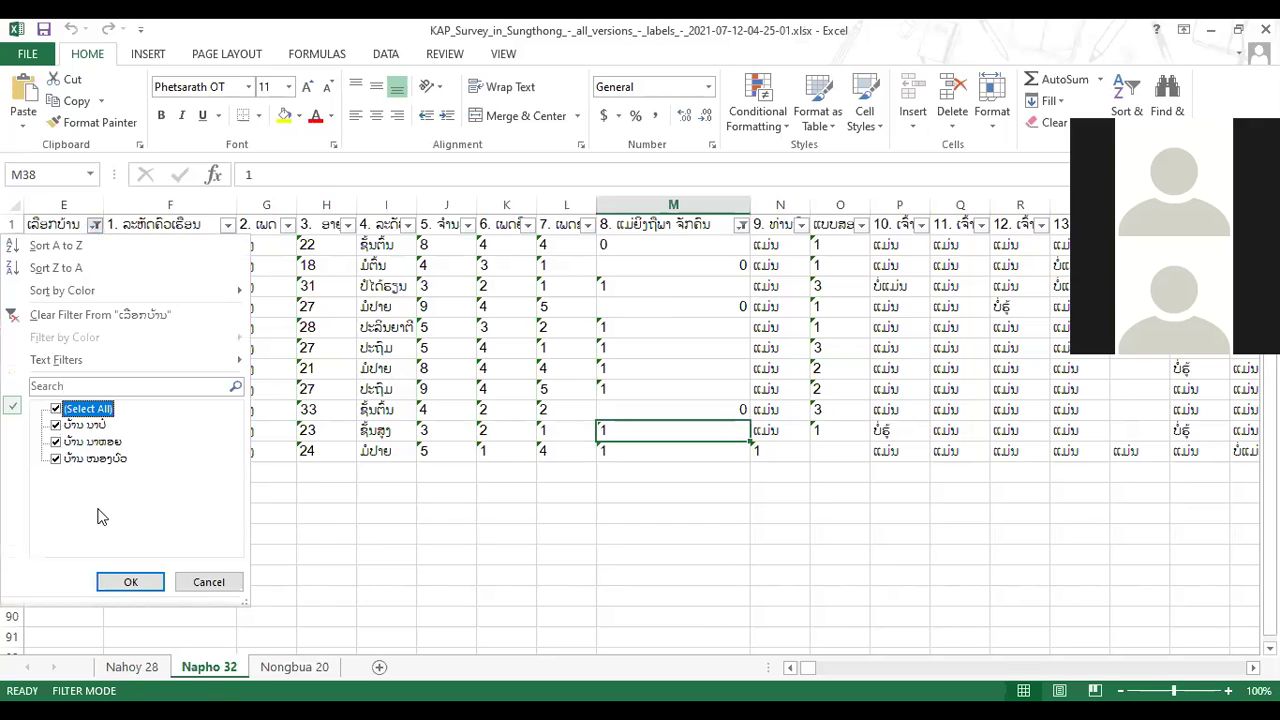
click(148, 578)
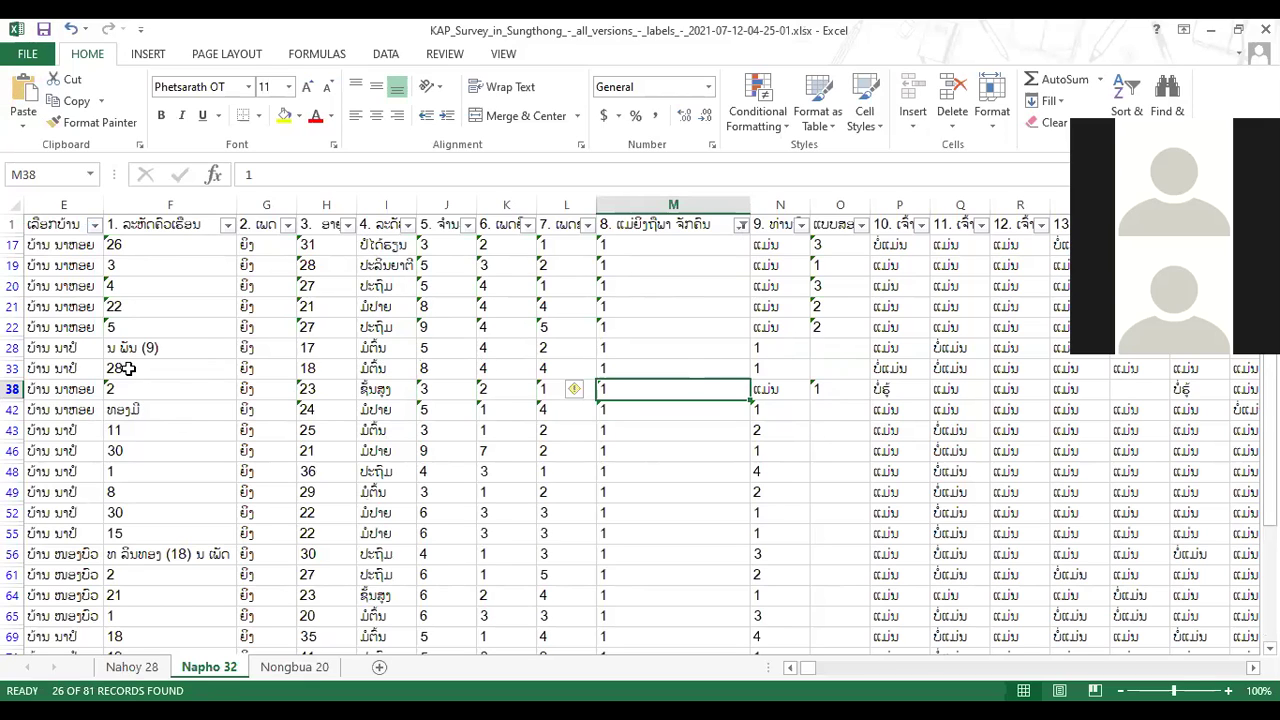
scroll(128, 368, down, 1)
scroll(128, 368, left, 1)
scroll(128, 368, left, 4)
scroll(120, 287, up, 1)
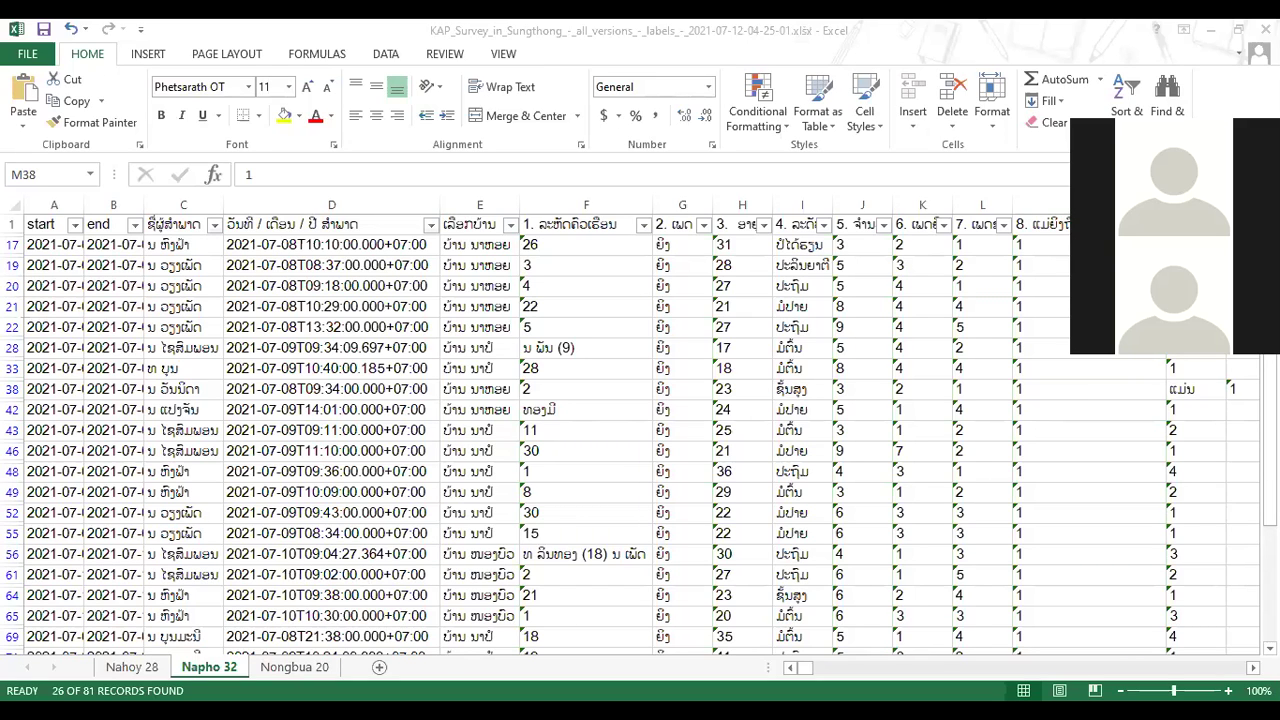
Switch back to the KoboToolbox form editor, collapse all sections, and expand section V with its matrix question
key(alt+Tab)
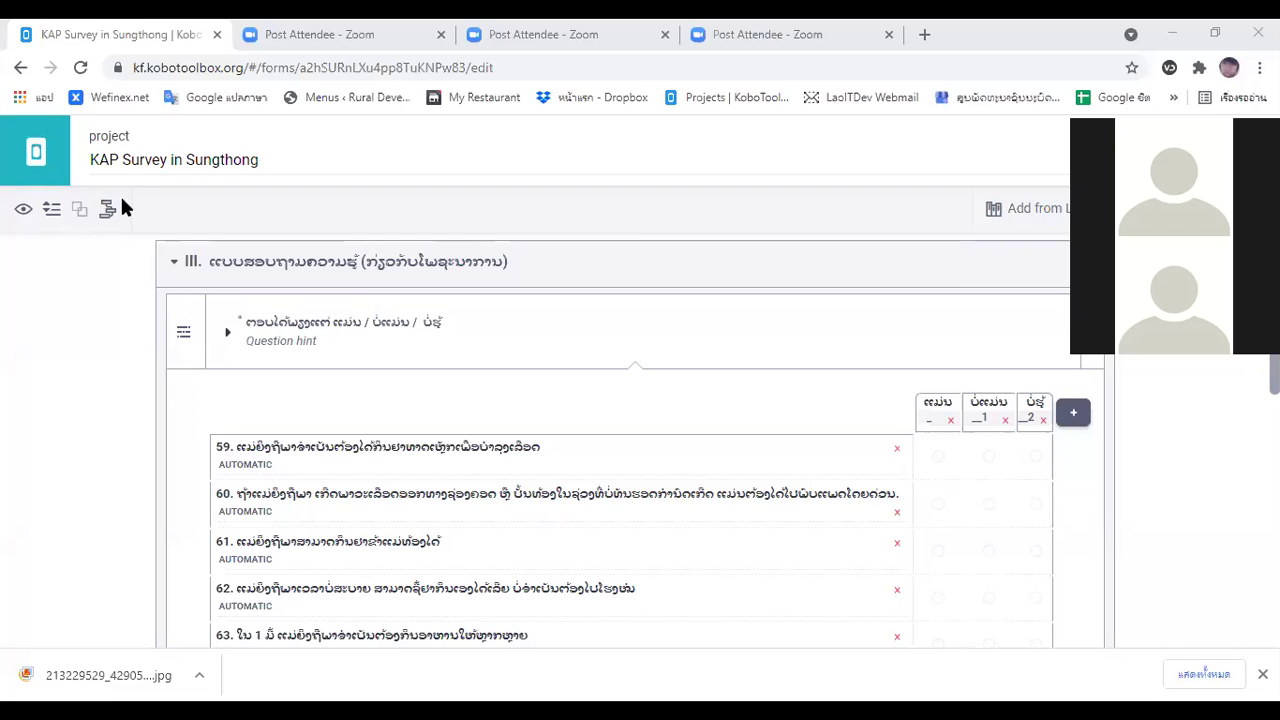
click(51, 209)
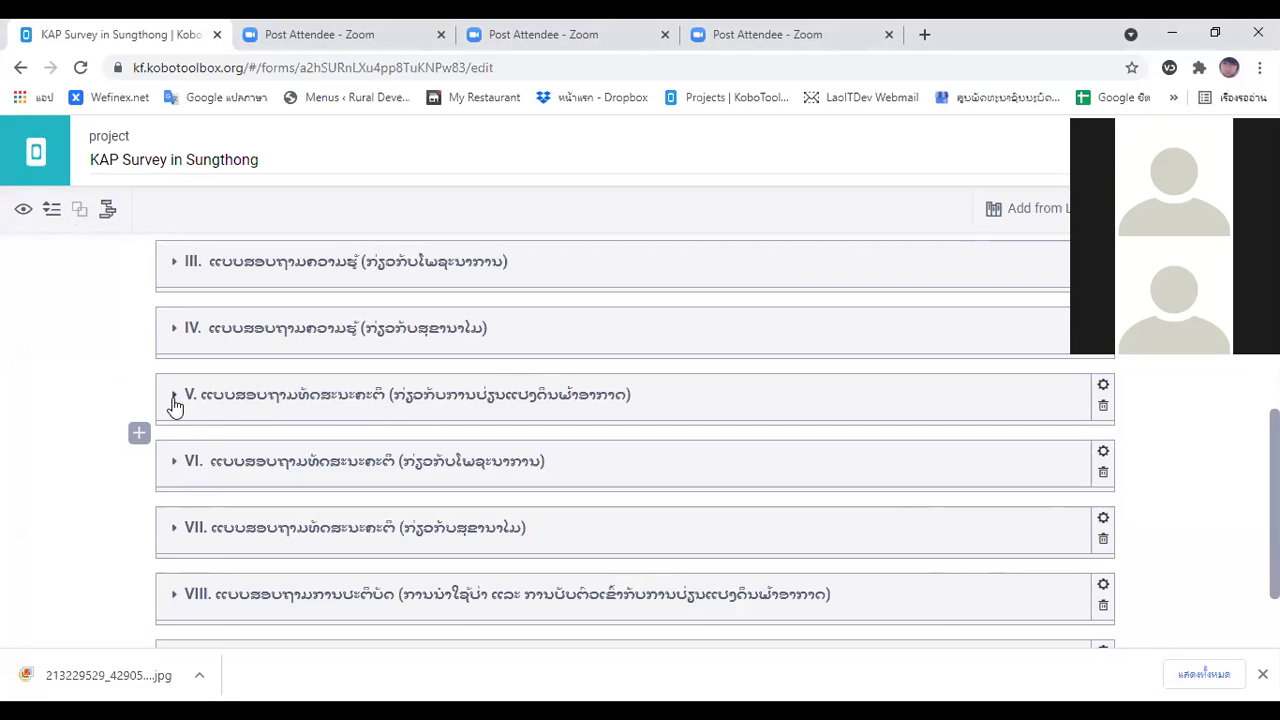
click(174, 401)
click(226, 468)
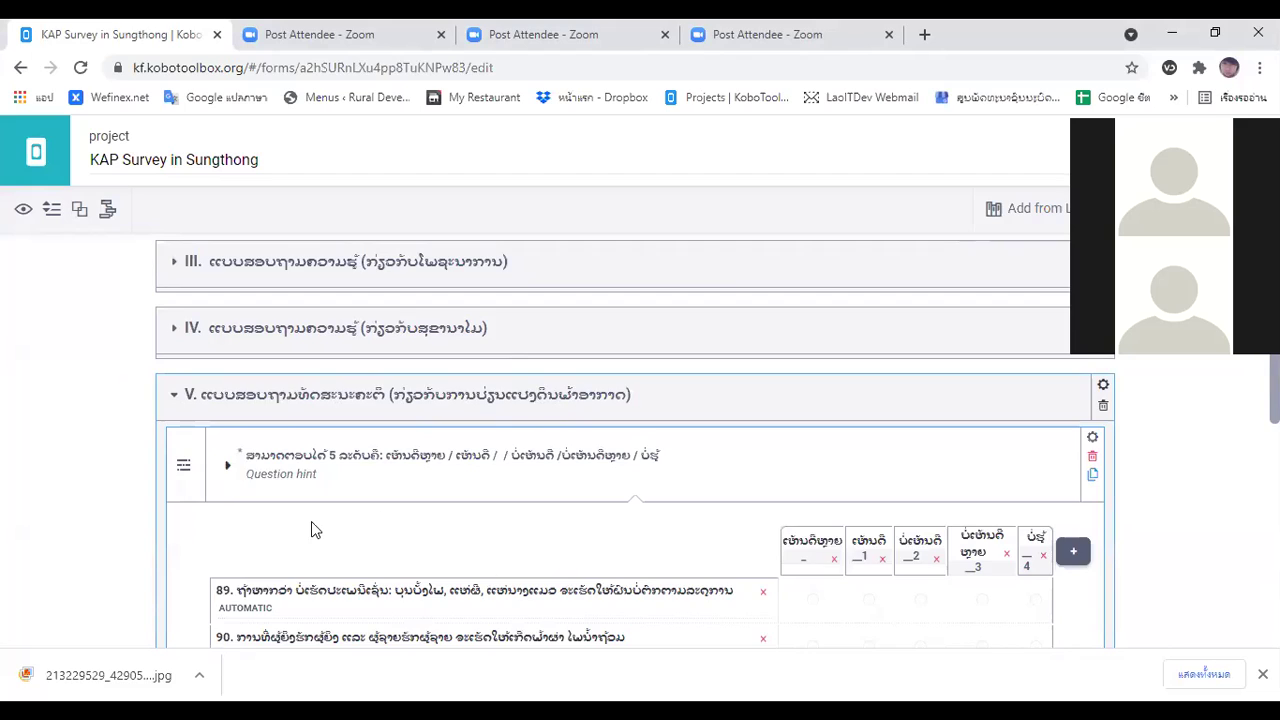
scroll(311, 528, down, 2)
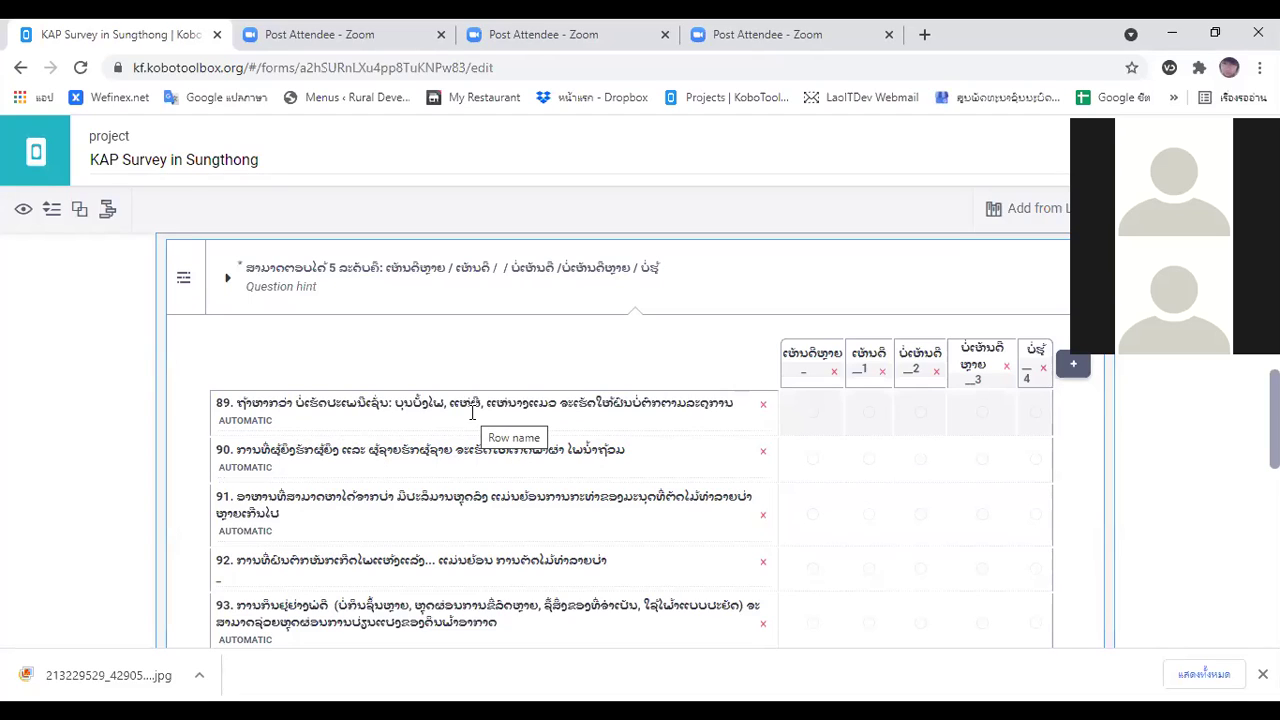
Examine the five answer levels and statements 89 to 99 in section V's matrix question
scroll(451, 428, up, 1)
drag(386, 303, 663, 302)
scroll(337, 521, down, 1)
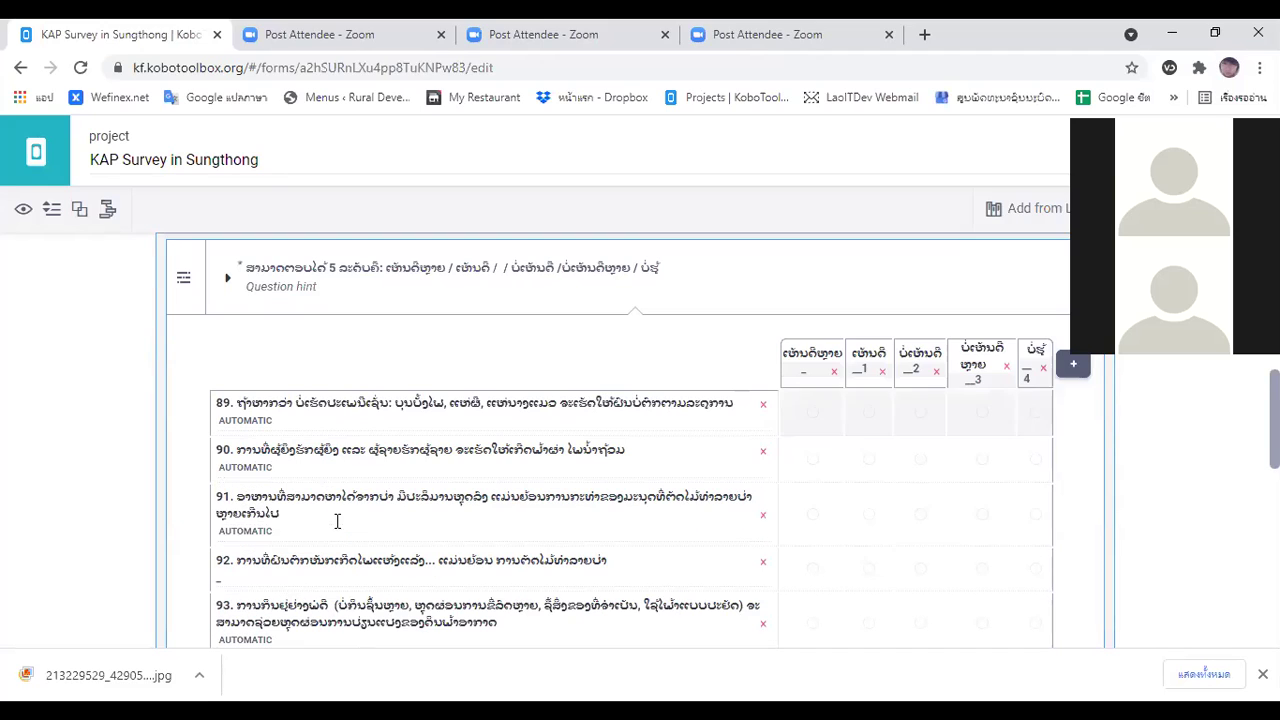
scroll(345, 525, down, 2)
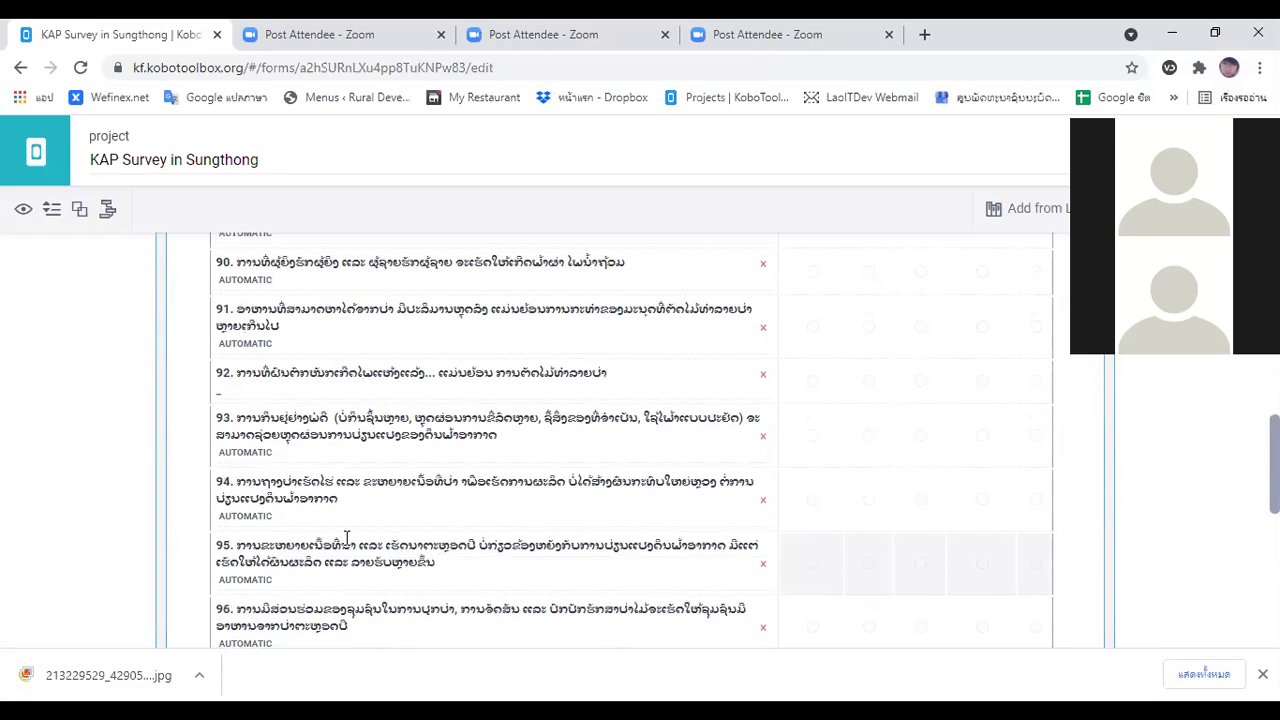
scroll(346, 540, down, 3)
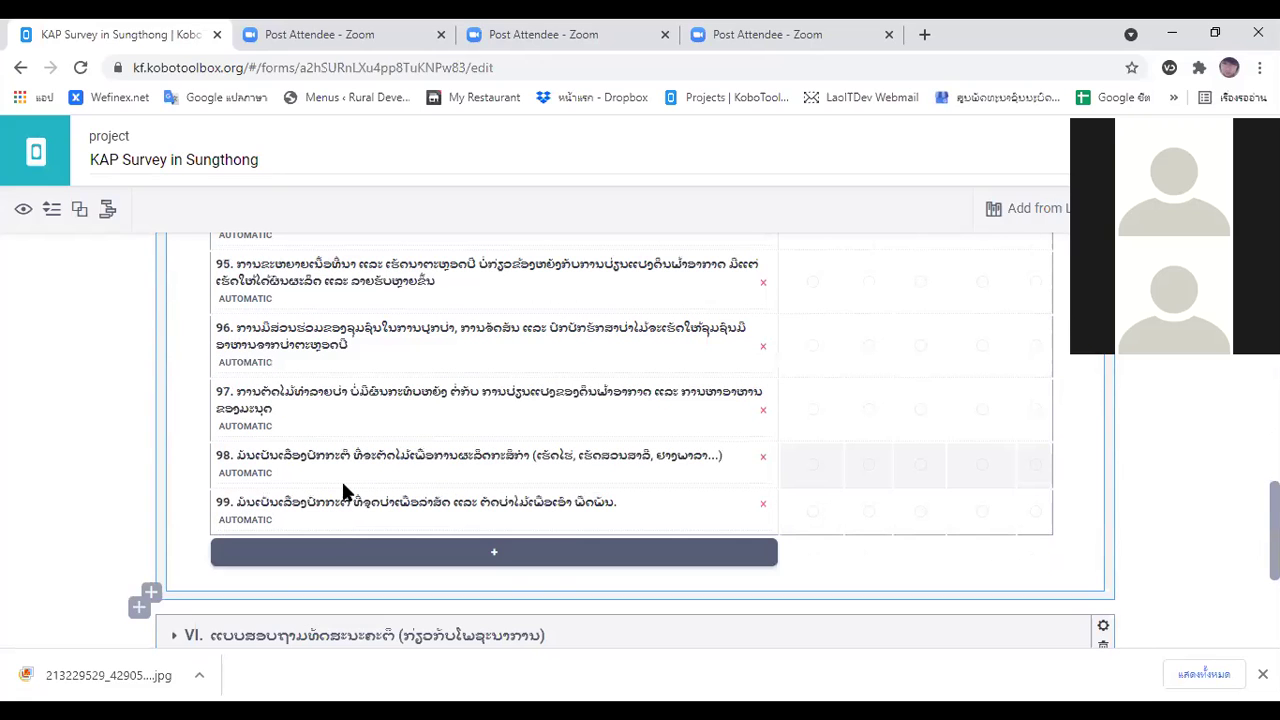
scroll(343, 492, up, 1)
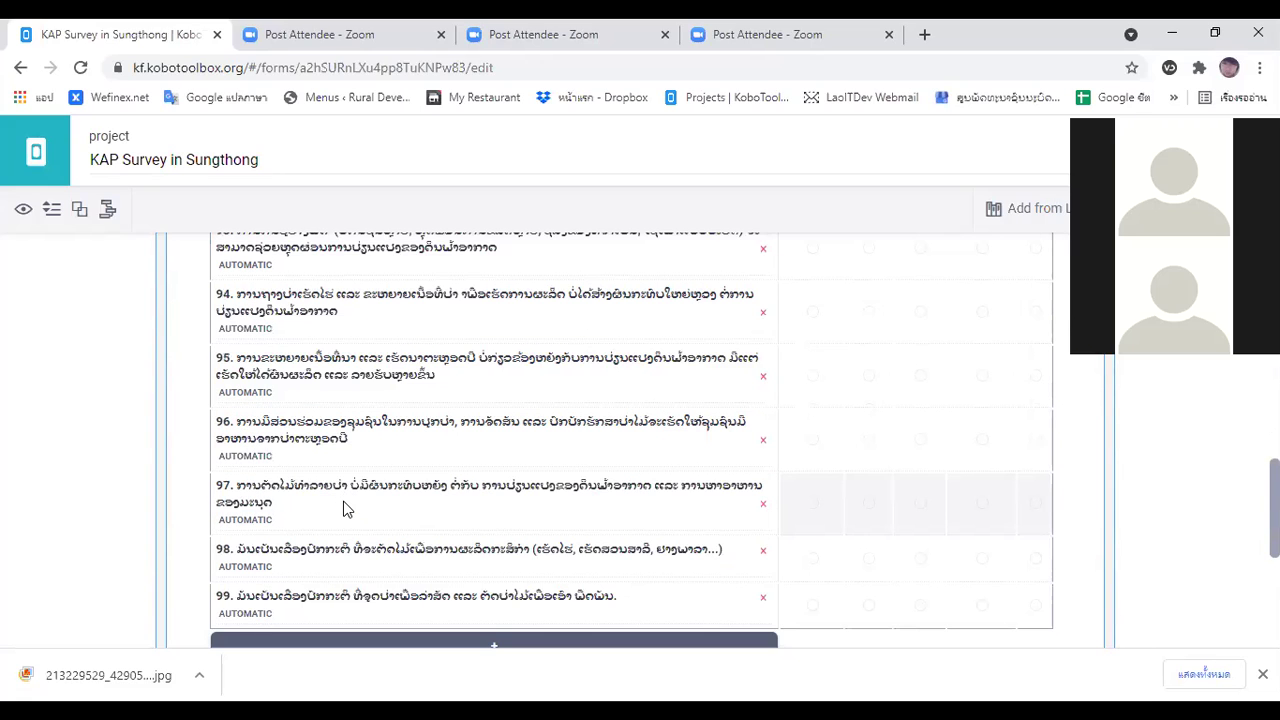
scroll(343, 509, up, 1)
scroll(343, 509, up, 2)
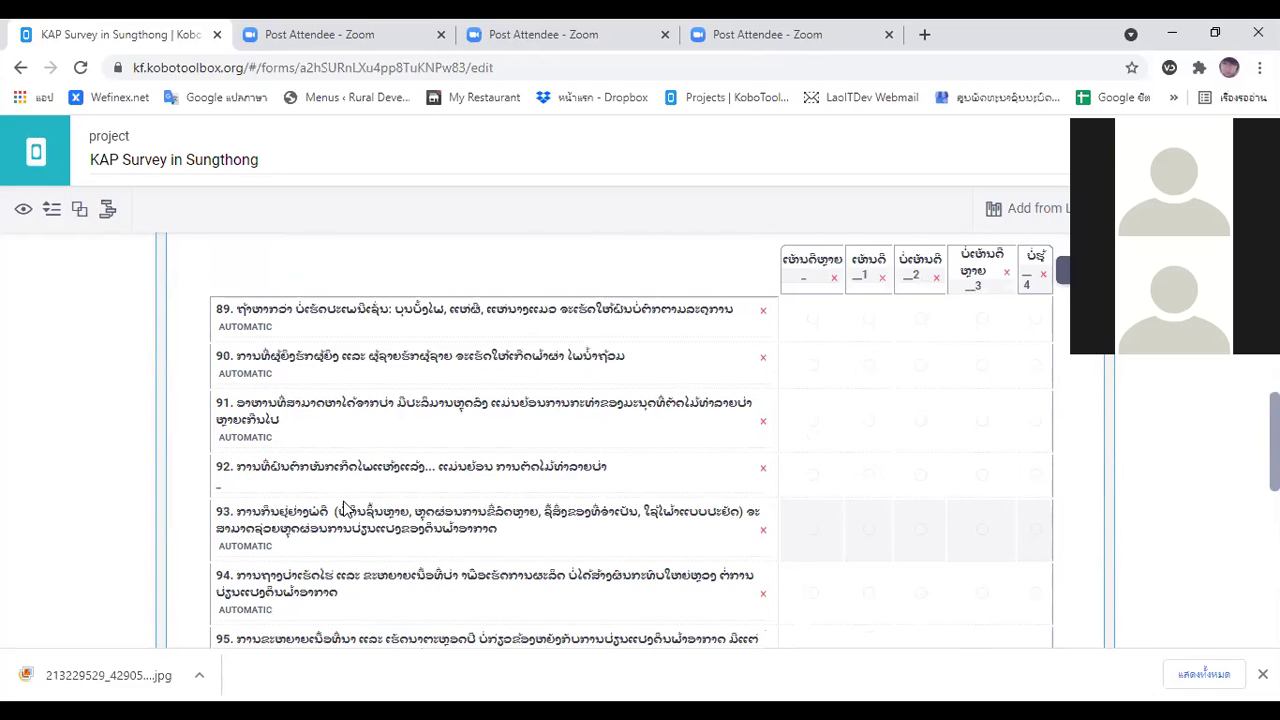
Highlight the climate change topic in section II's title, and expand the section together with its matrix question
scroll(343, 509, up, 1)
scroll(344, 503, up, 2)
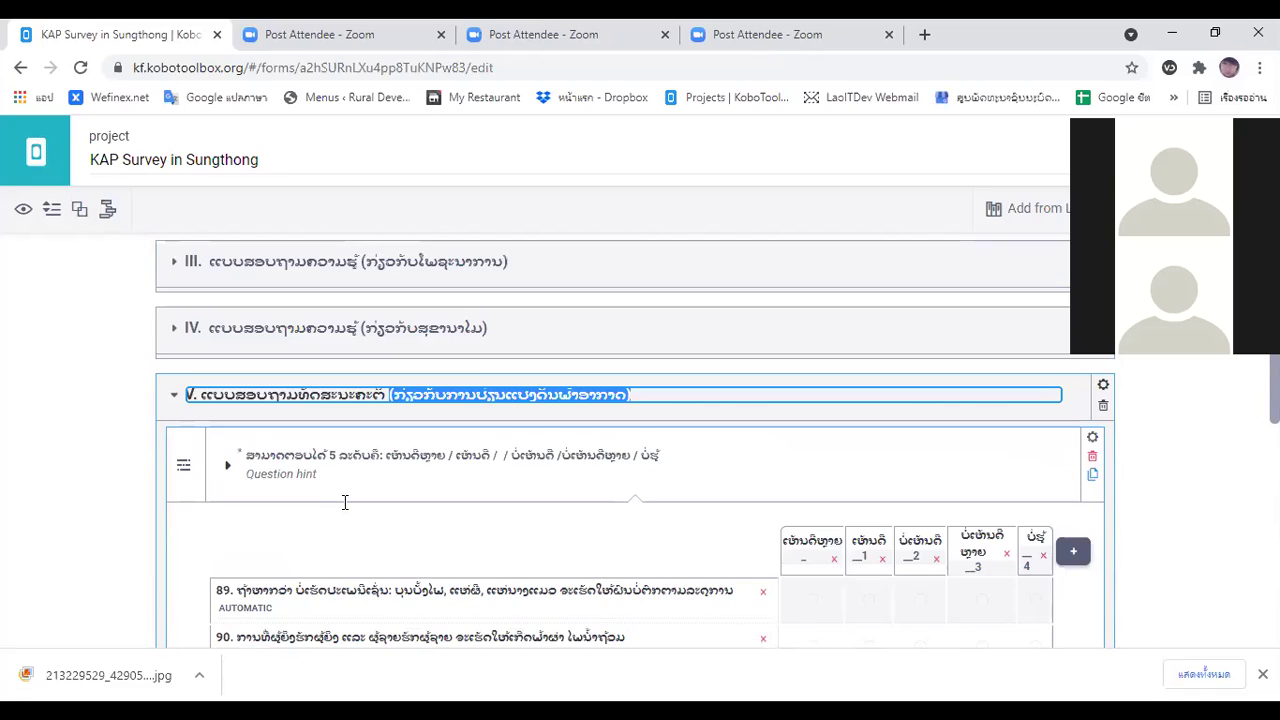
scroll(344, 502, up, 1)
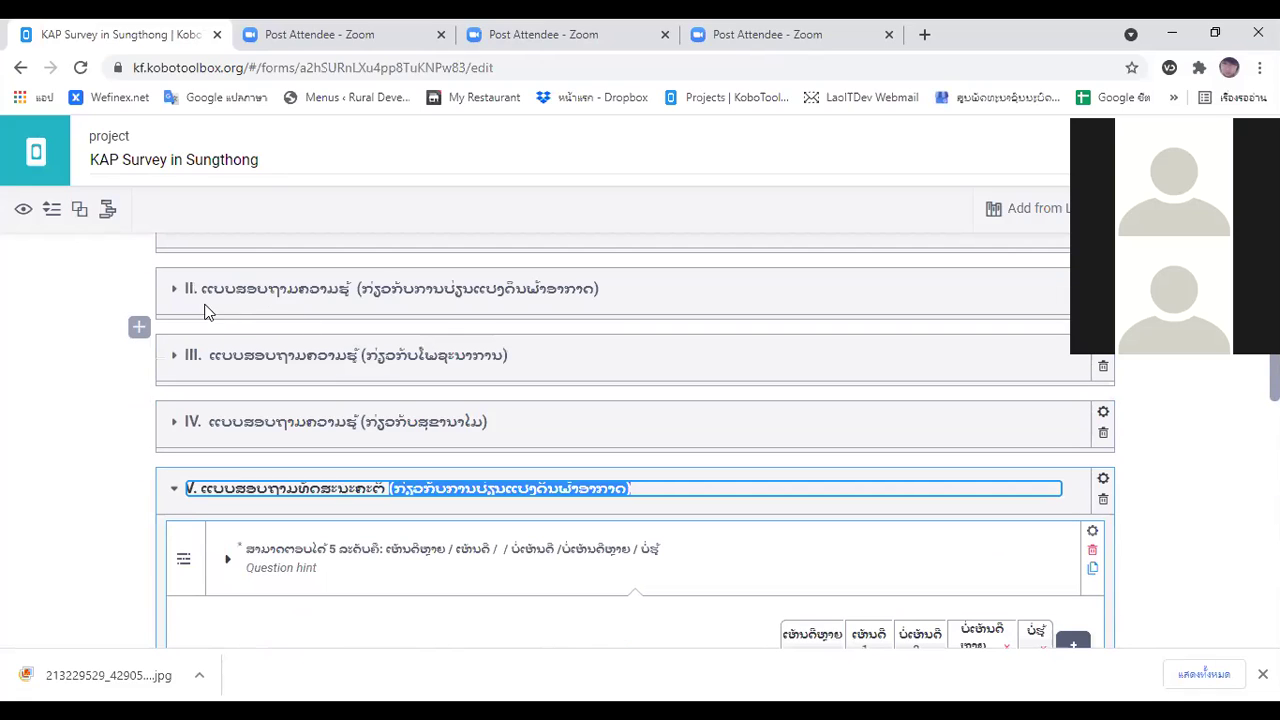
drag(360, 287, 634, 281)
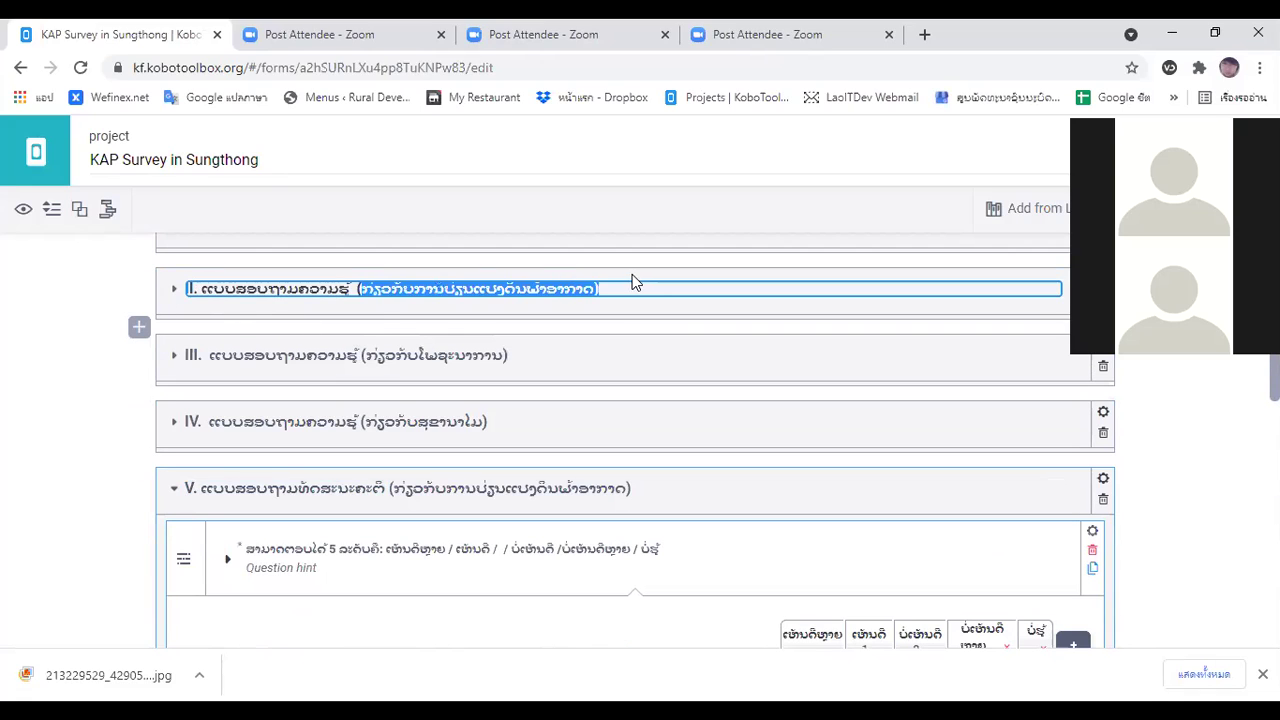
click(177, 292)
click(220, 358)
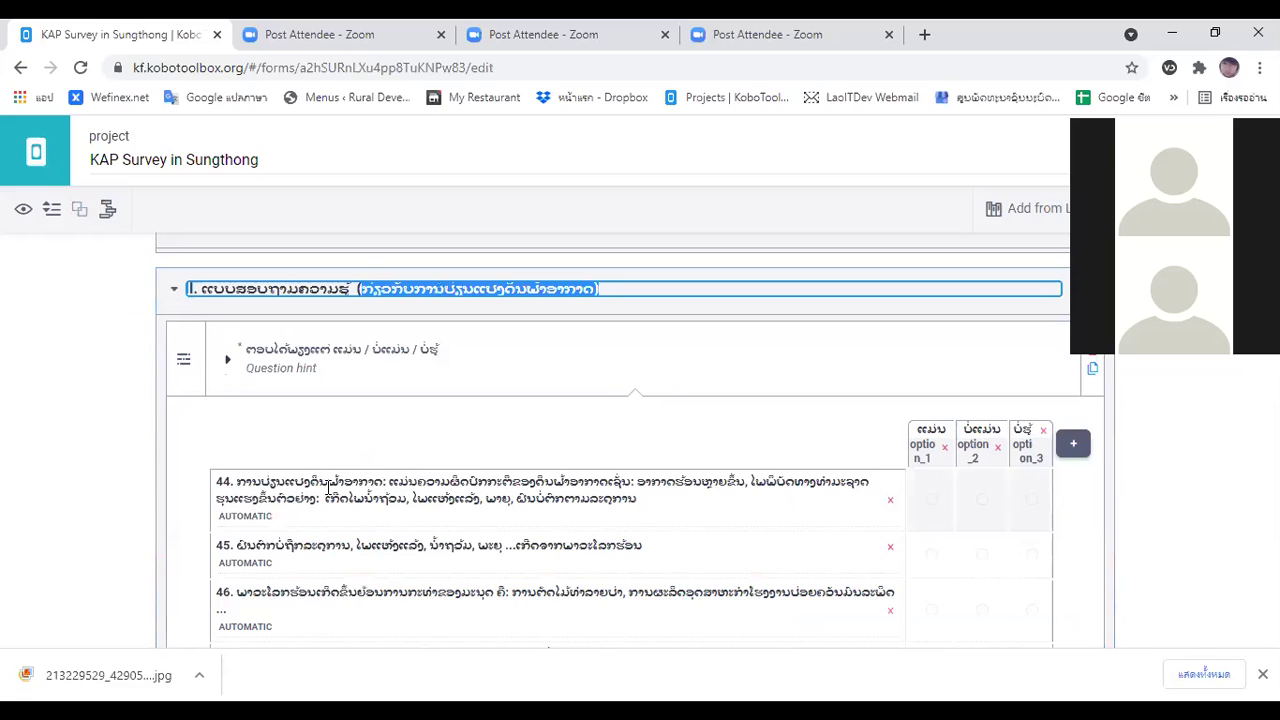
Examine statement 44 in section II's matrix question, highlighting its wording on climate change
scroll(354, 482, down, 1)
scroll(344, 490, down, 1)
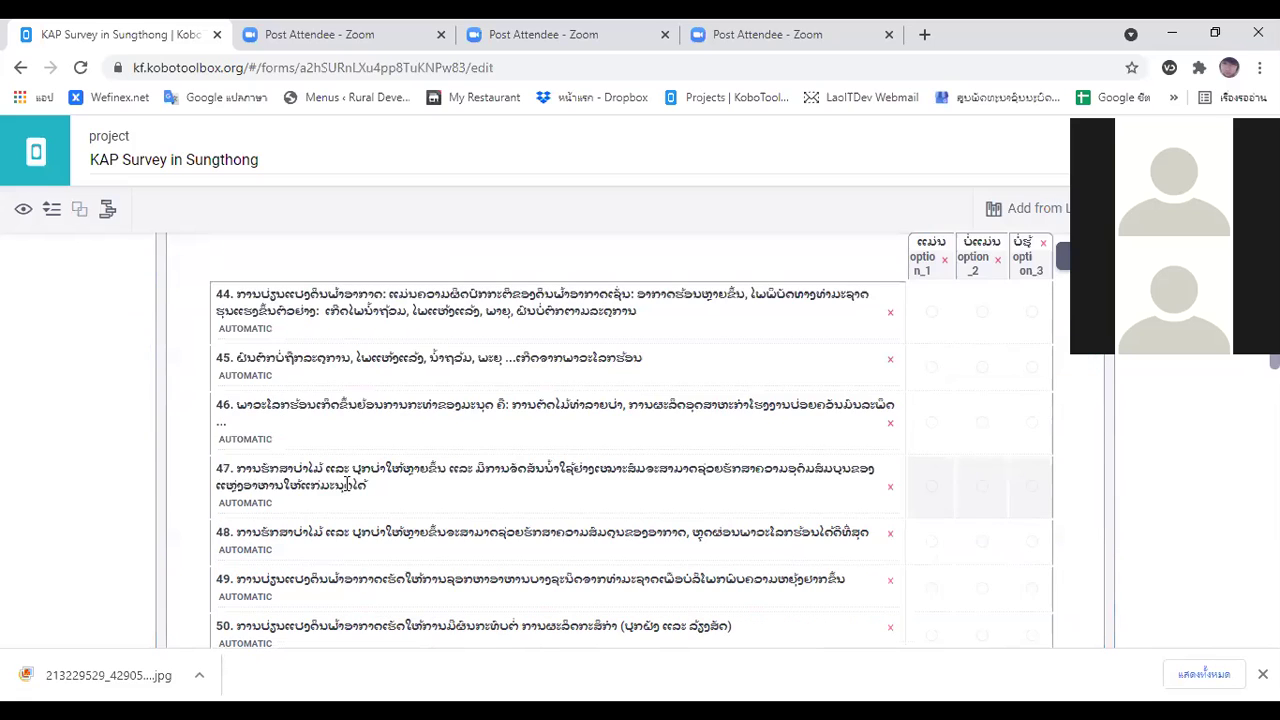
drag(241, 293, 551, 320)
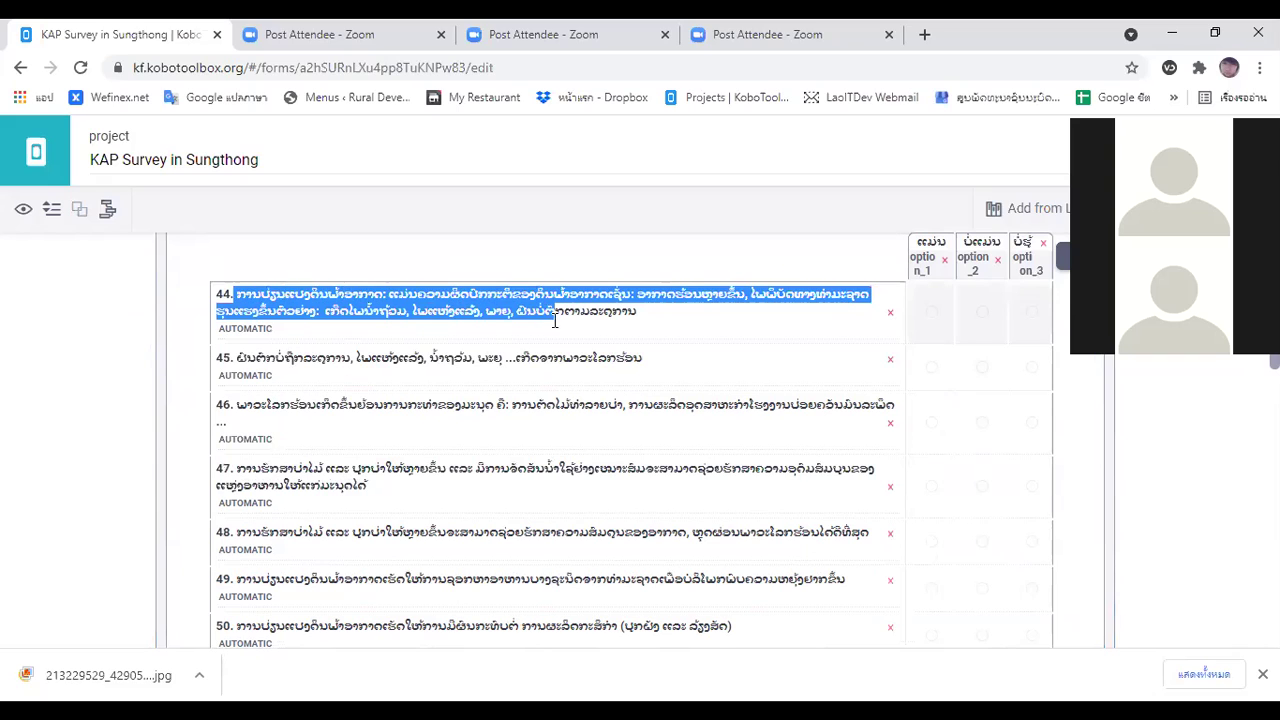
click(651, 364)
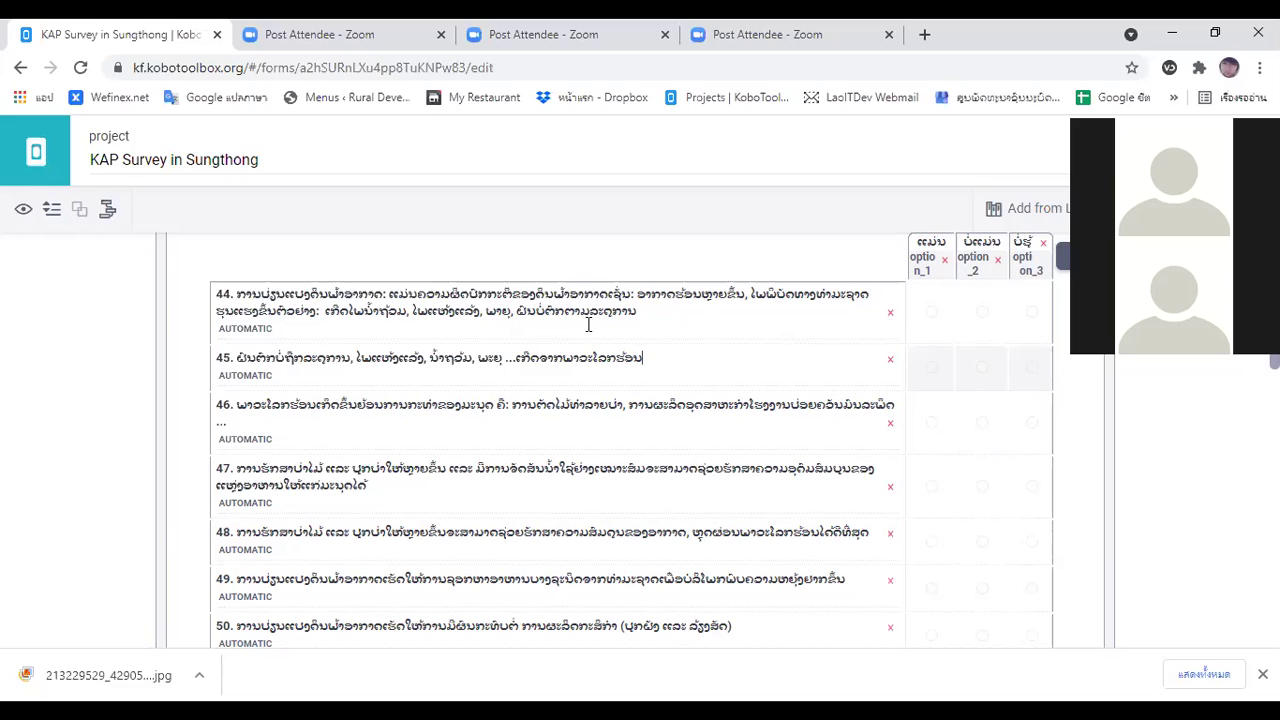
drag(240, 297, 472, 362)
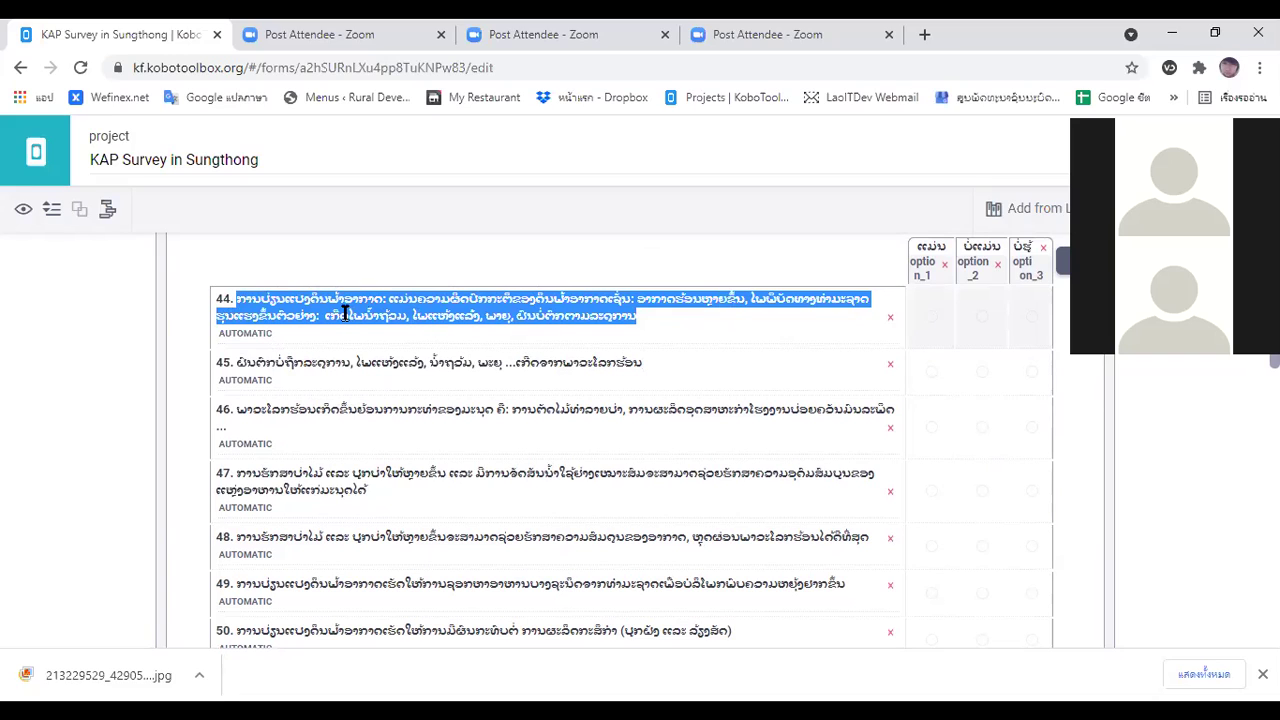
click(383, 304)
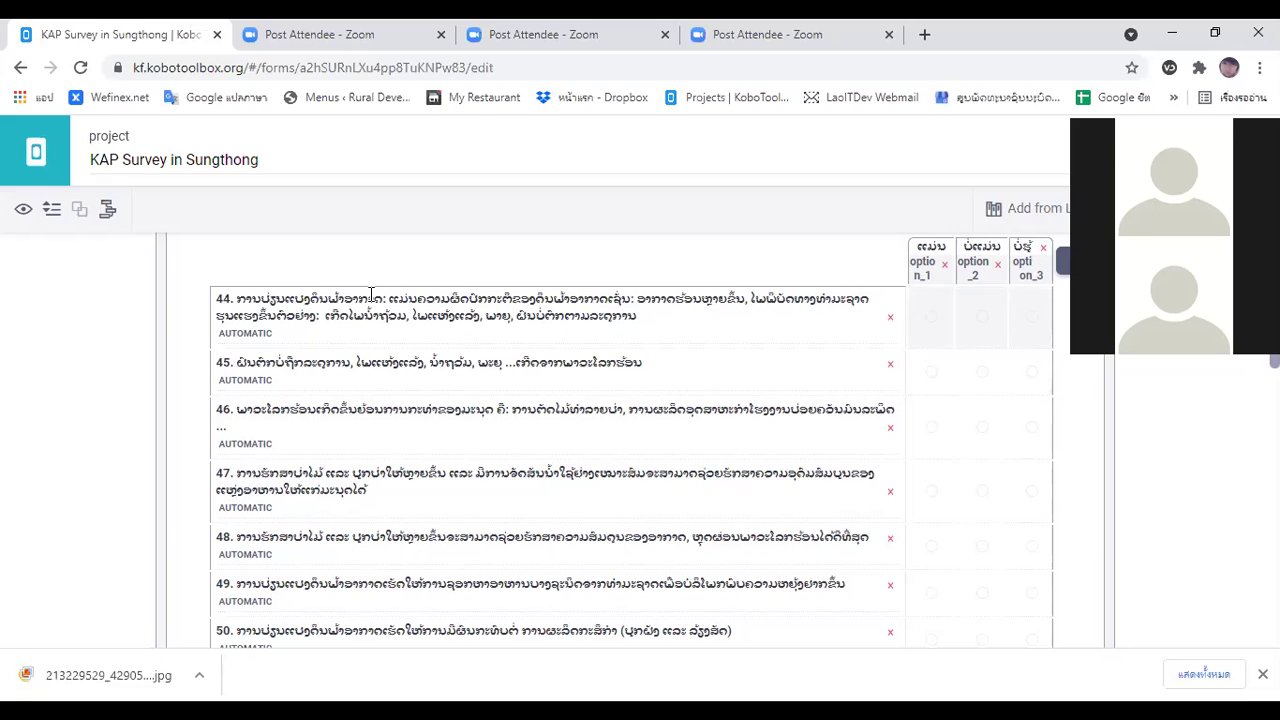
Review statements 44 to 58 in section II's matrix question and the section headings that follow it
scroll(333, 441, down, 2)
scroll(333, 441, down, 3)
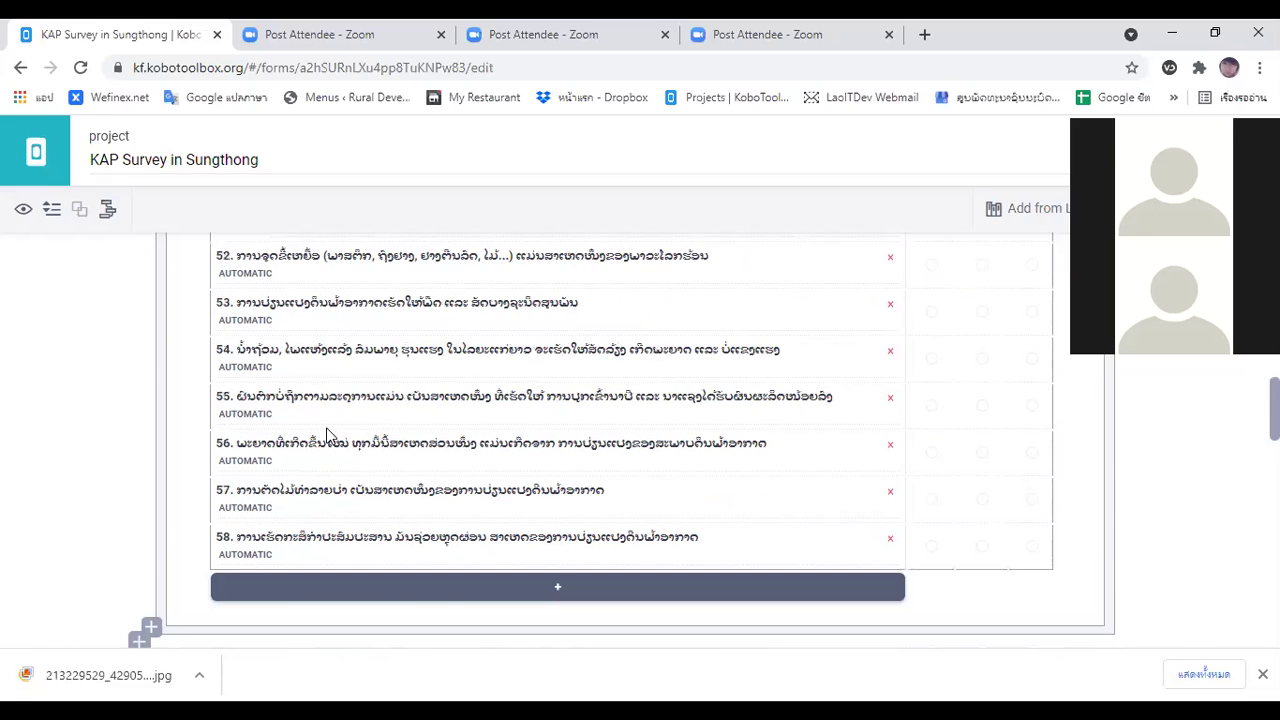
scroll(326, 436, down, 5)
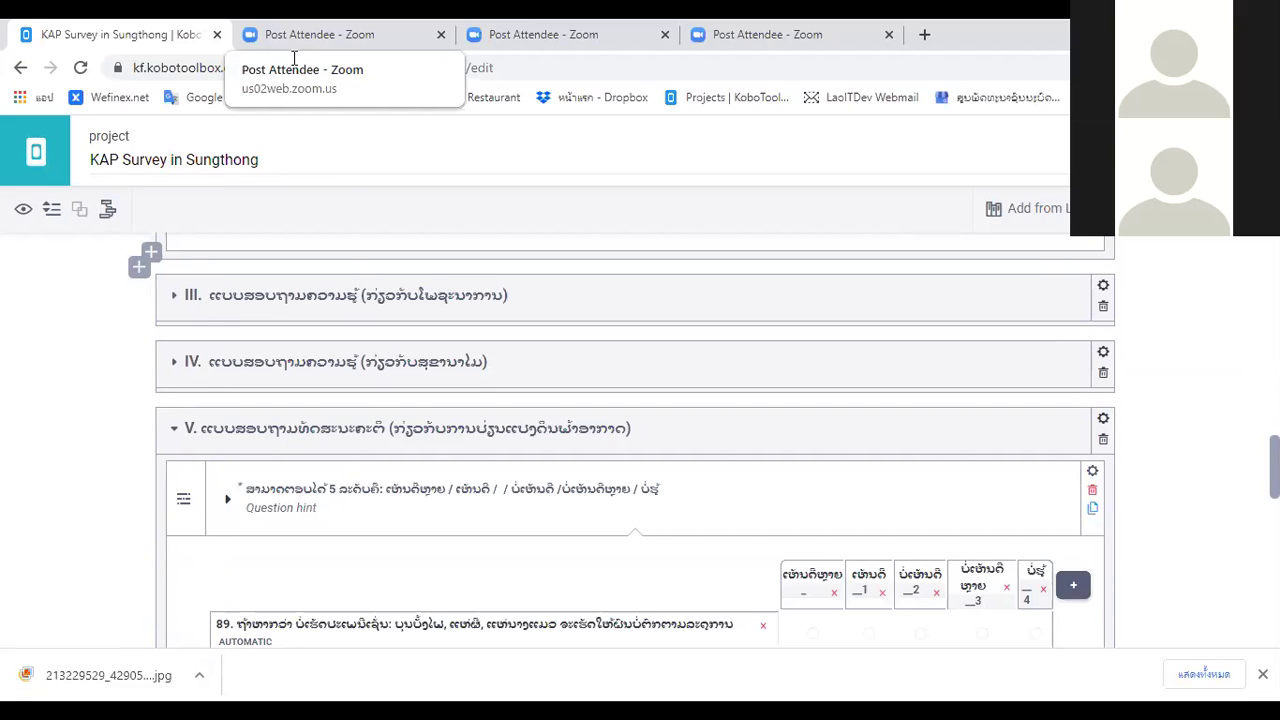
scroll(314, 410, up, 2)
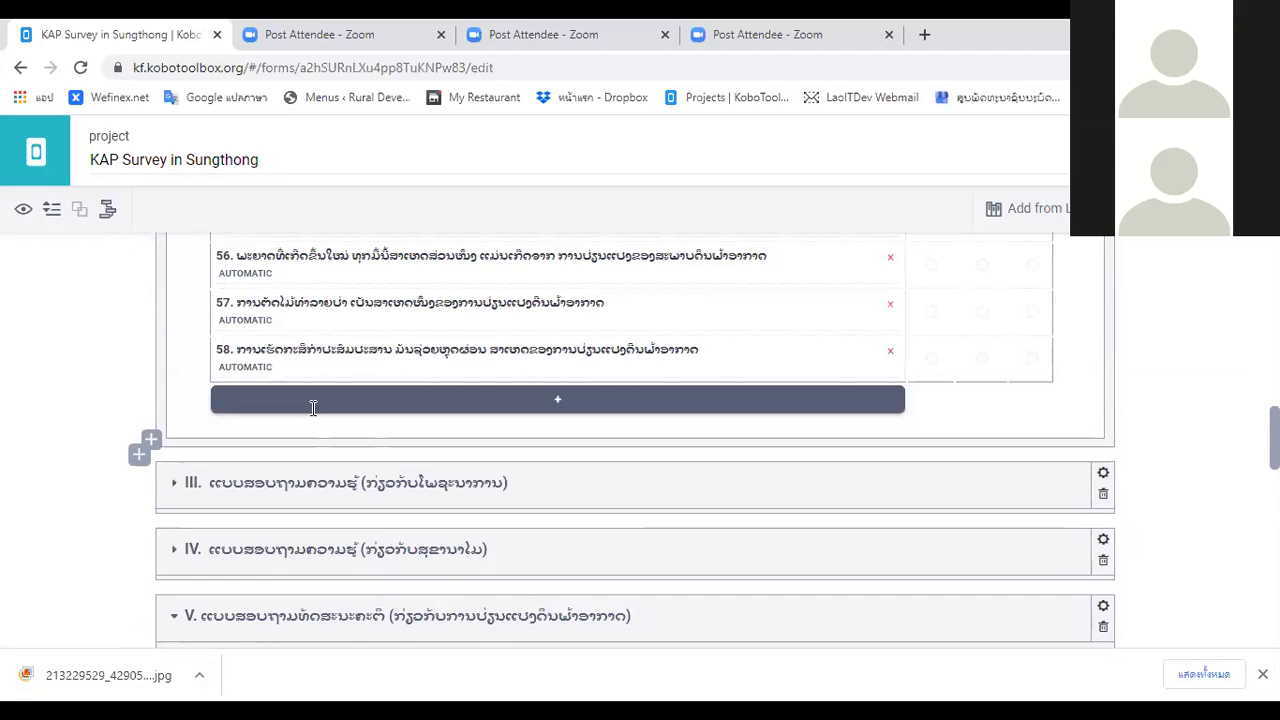
scroll(313, 408, up, 3)
scroll(313, 408, up, 1)
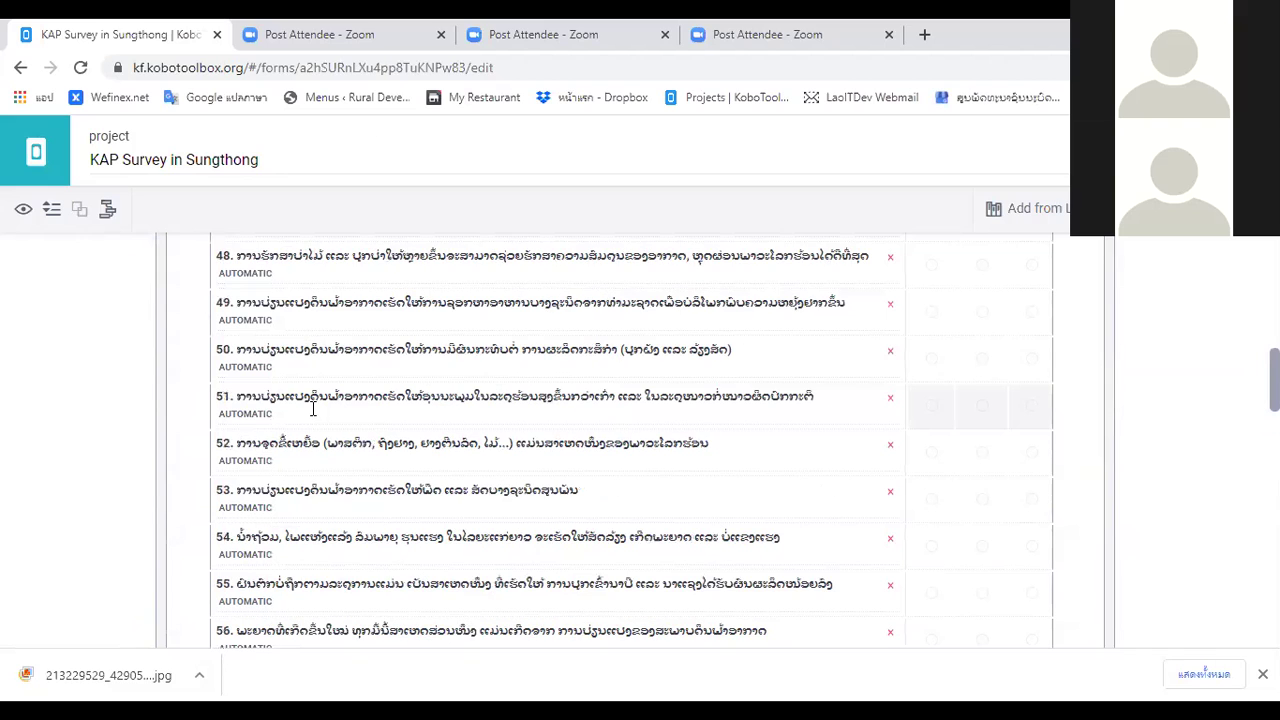
scroll(313, 408, up, 2)
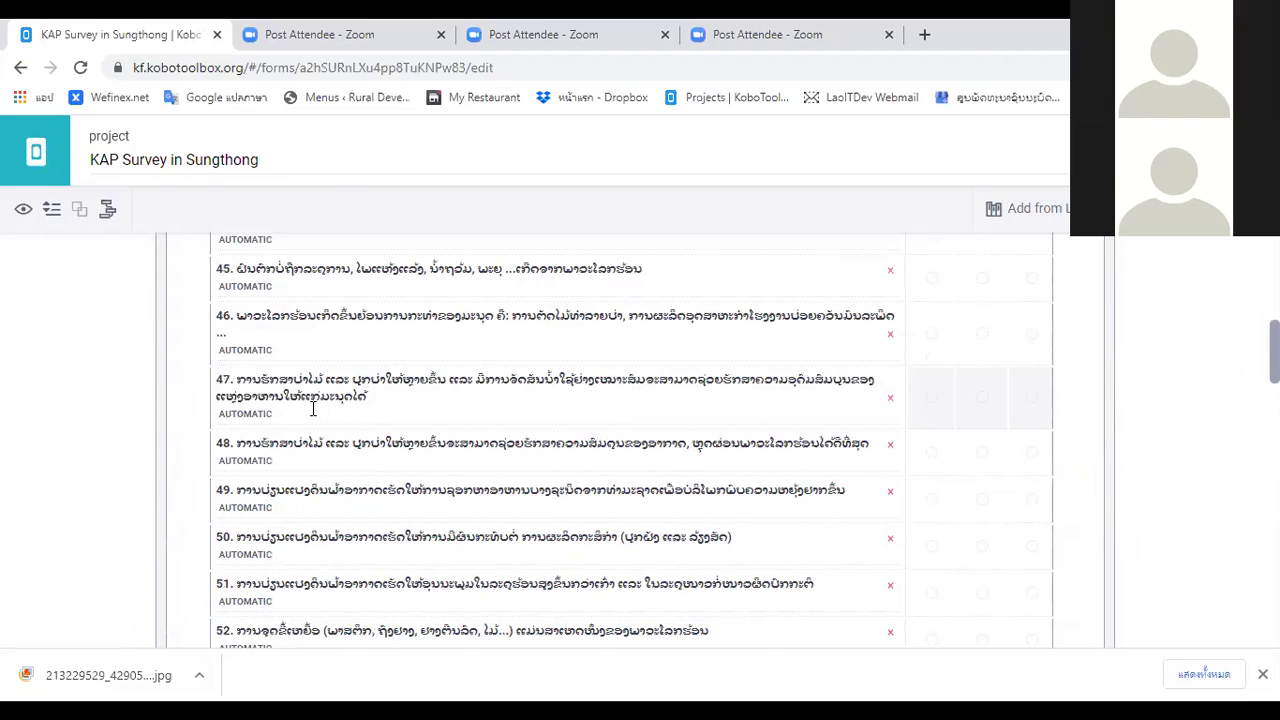
scroll(313, 408, down, 1)
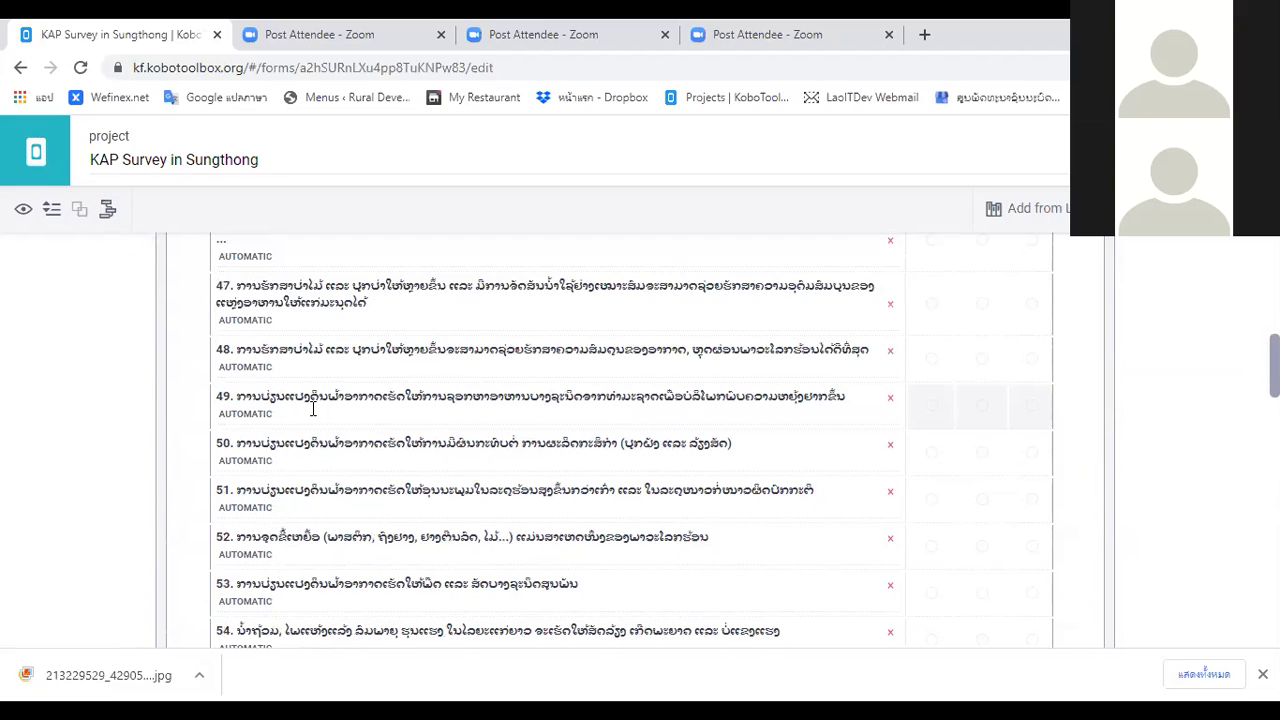
scroll(313, 408, up, 2)
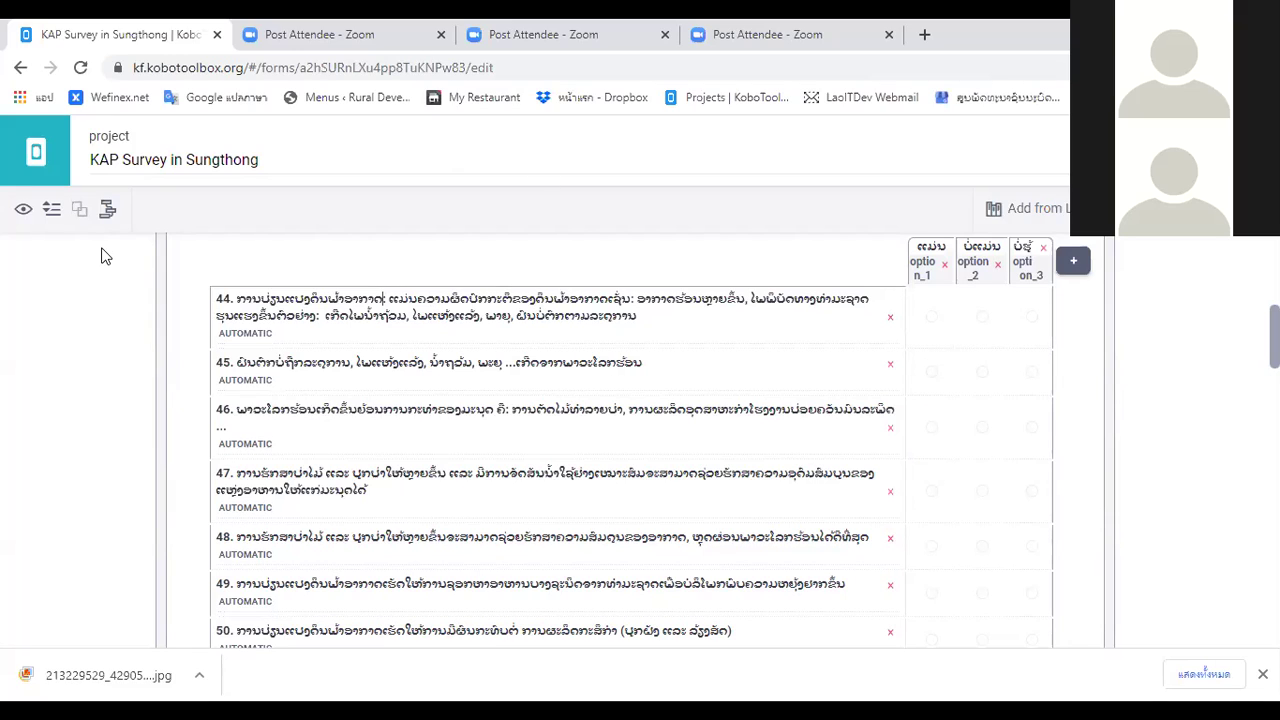
View the Zoom post-attendee page, return to the KoboToolbox form editor, and compare section II's statements with section V's matrix question
click(266, 27)
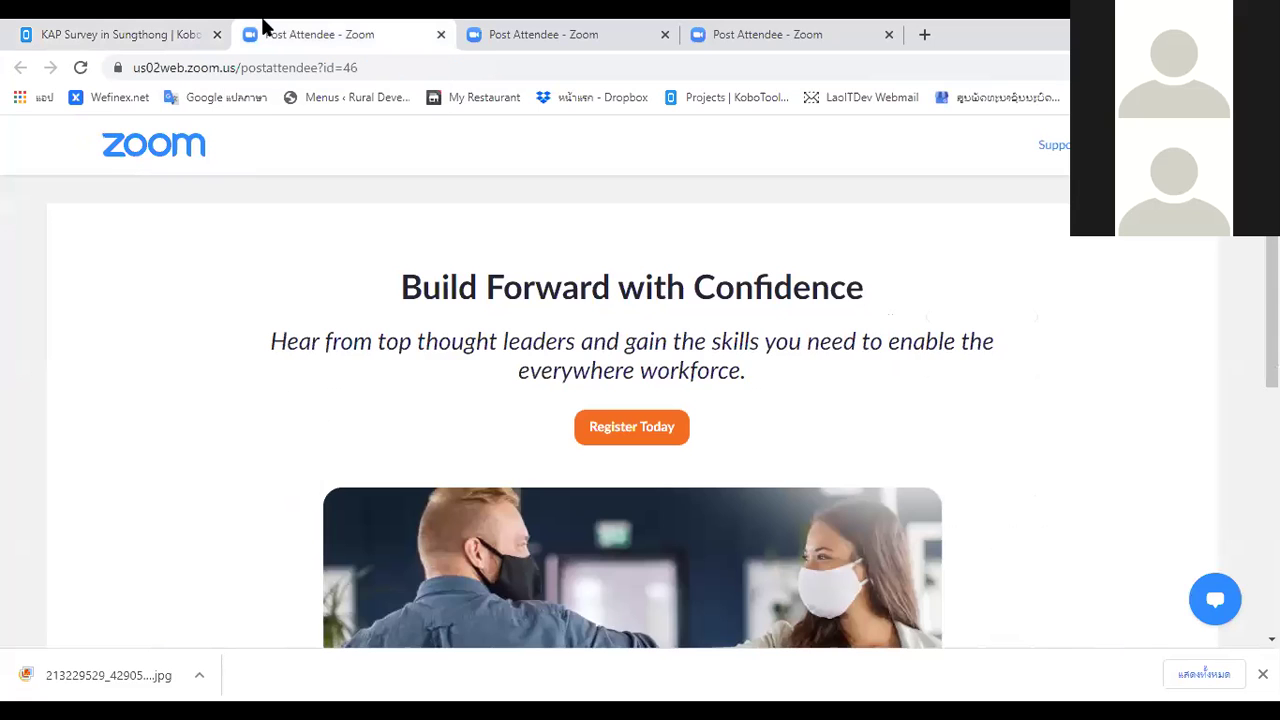
click(151, 30)
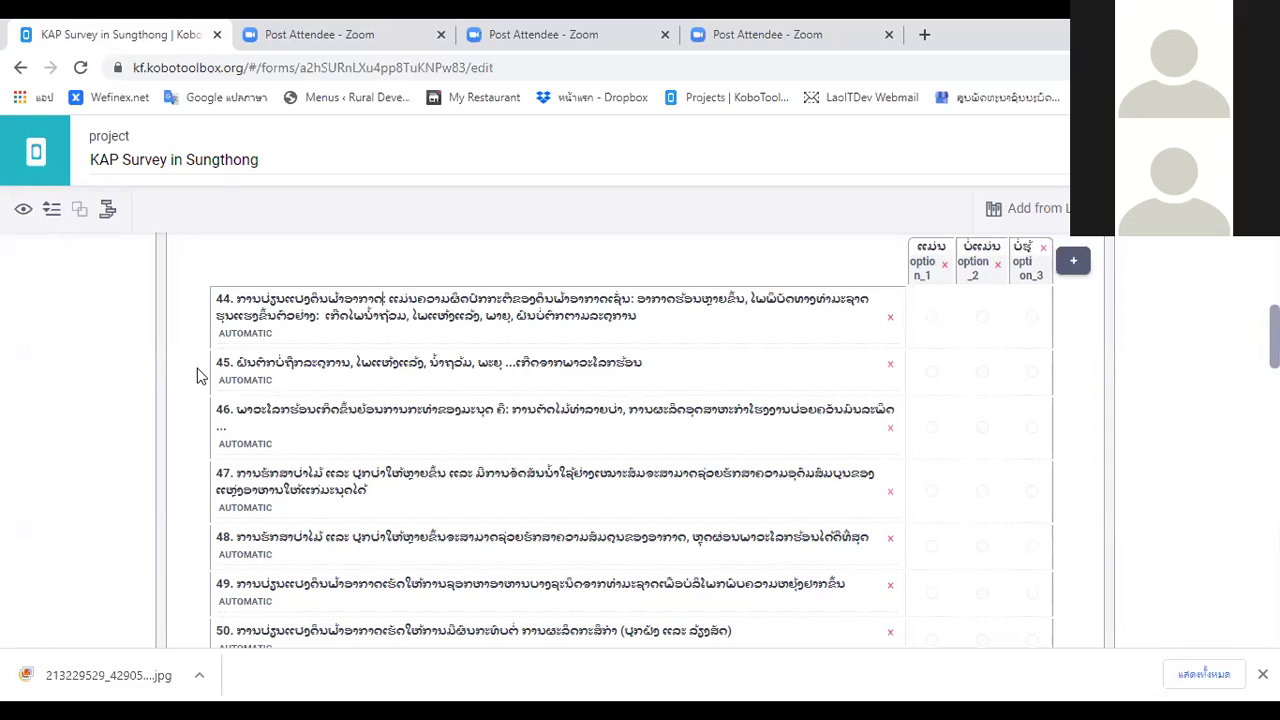
scroll(197, 372, down, 3)
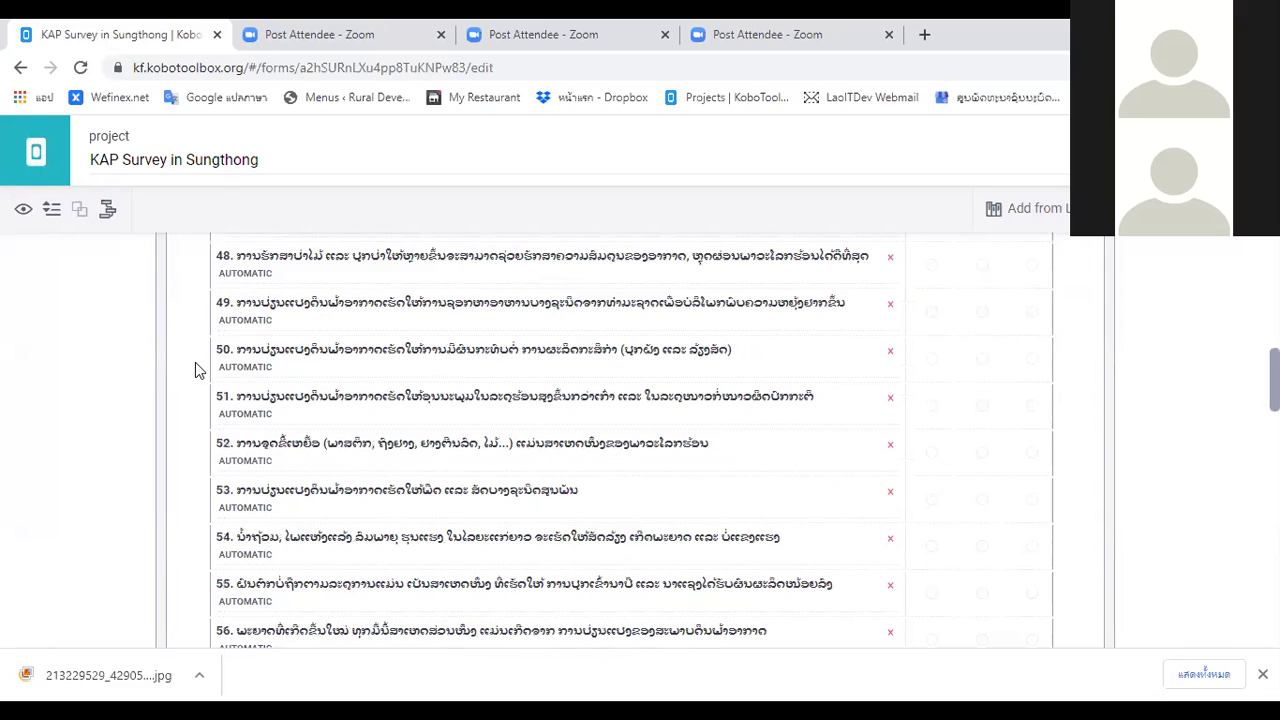
scroll(197, 370, down, 2)
scroll(195, 370, down, 5)
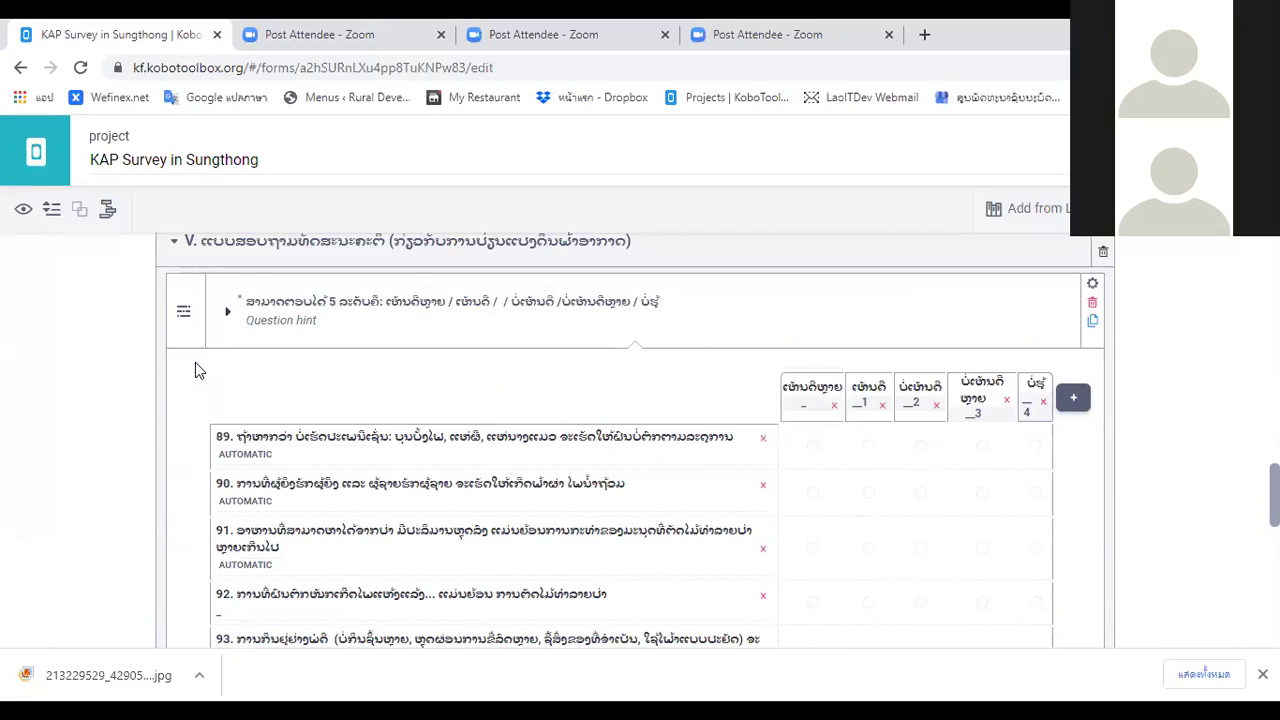